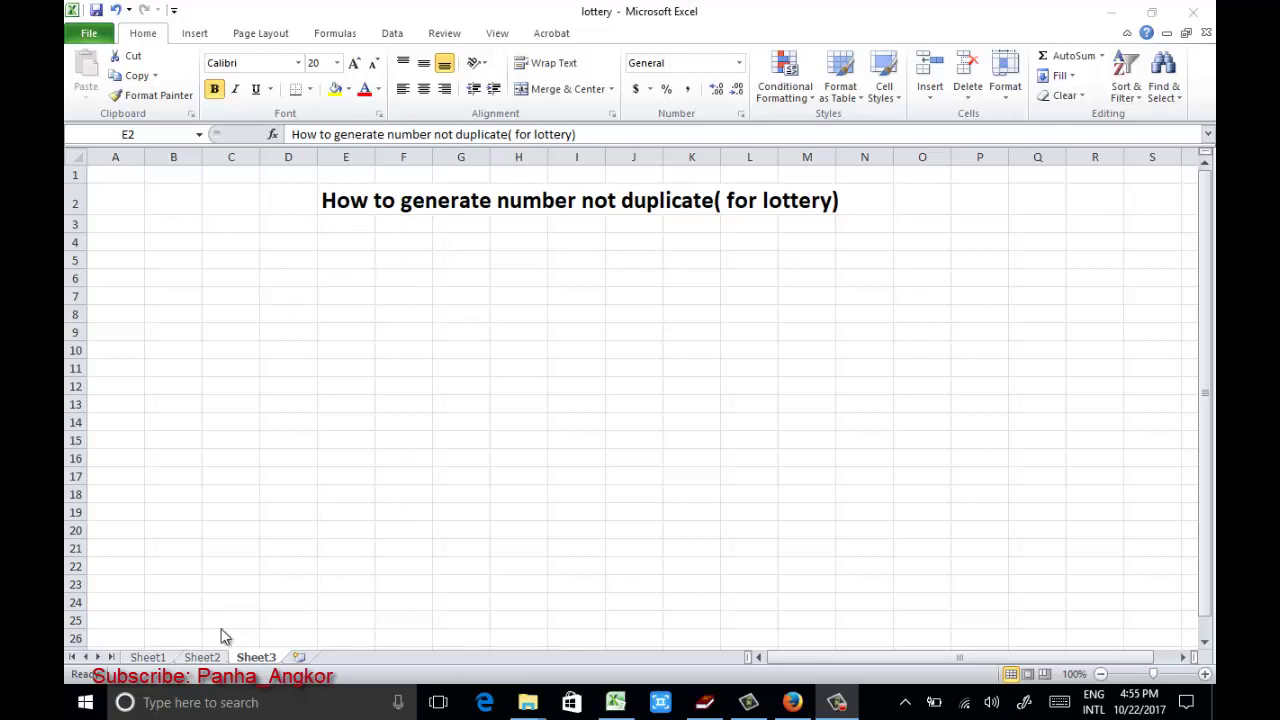
Step: Switch from the lottery title sheet to the empty Sheet2
click(204, 658)
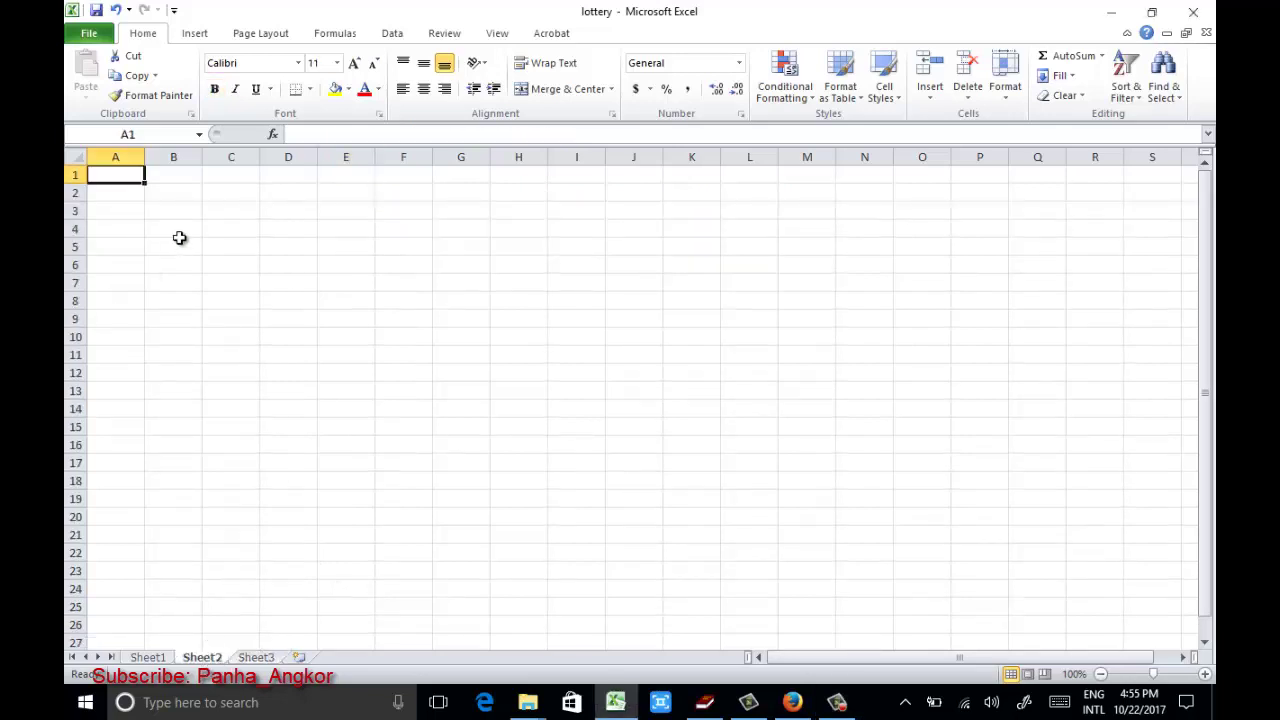
Step: Enter the starting numbers 1, 2 and 3 in cells B2 to B4
click(134, 192)
click(180, 189)
click(136, 190)
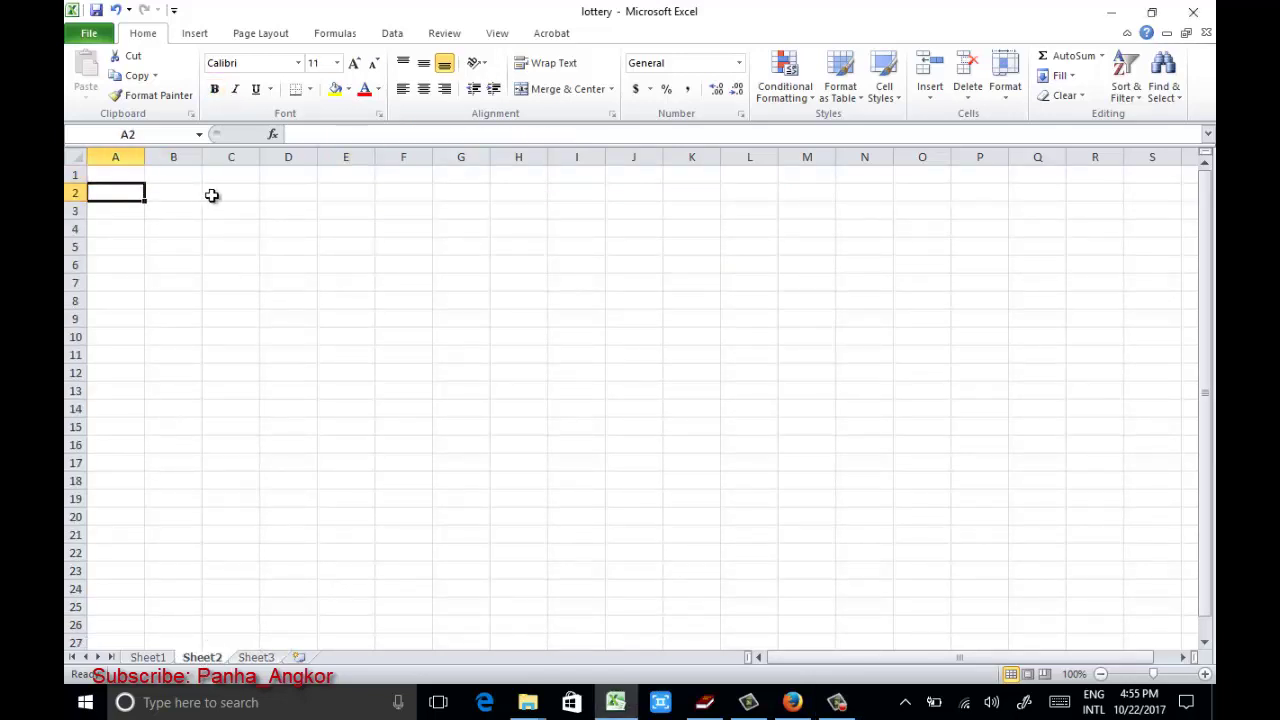
click(183, 194)
text(1)
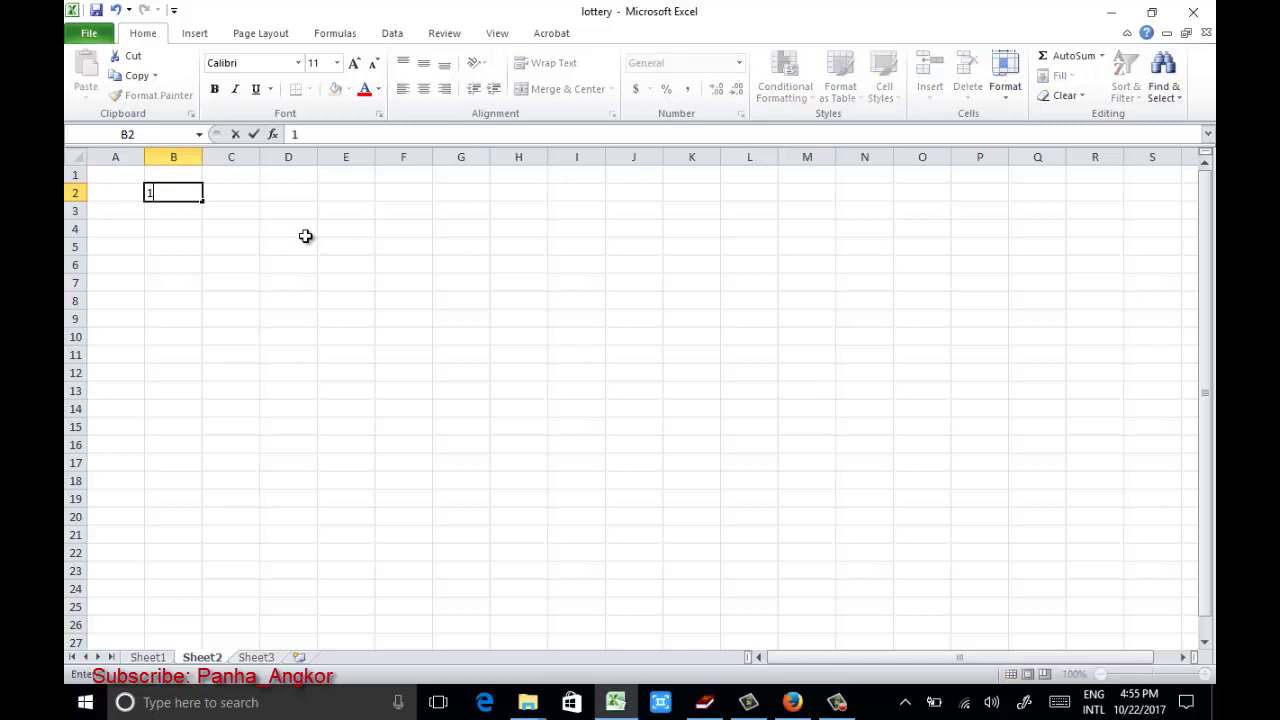
key(Return)
text(2)
key(Return)
text(3)
key(Return)
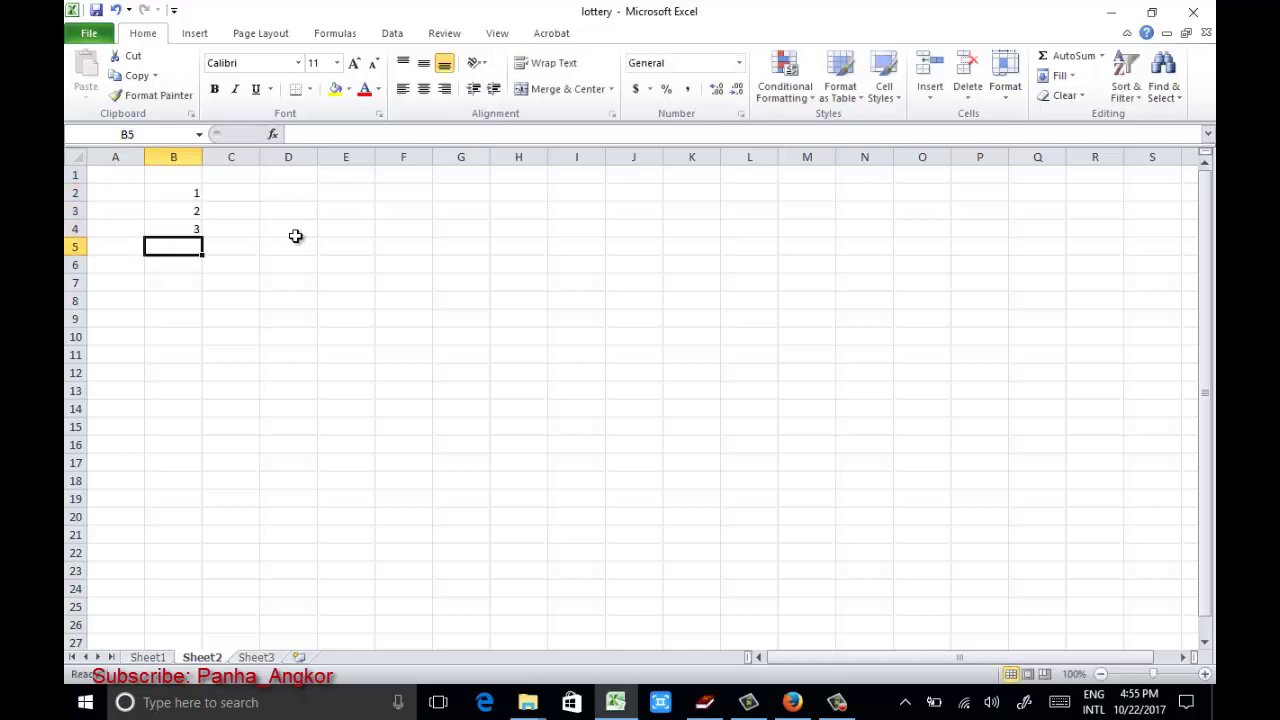
Step: Extend the series down to B40 so column B lists 1 through 39
mouse_move(189, 191)
mouse_down()
mouse_move(197, 645)
mouse_move(205, 555)
mouse_up()
scroll(260, 354, up, 6)
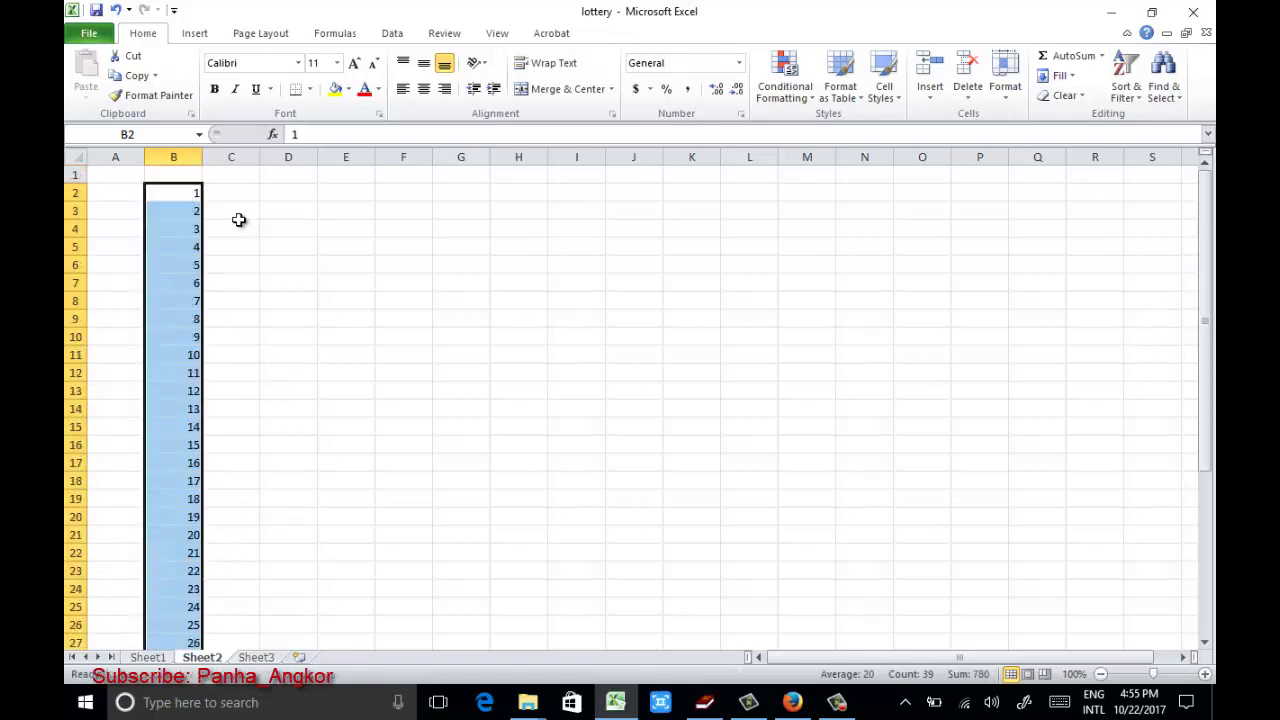
scroll(311, 297, down, 7)
scroll(194, 257, up, 7)
click(180, 192)
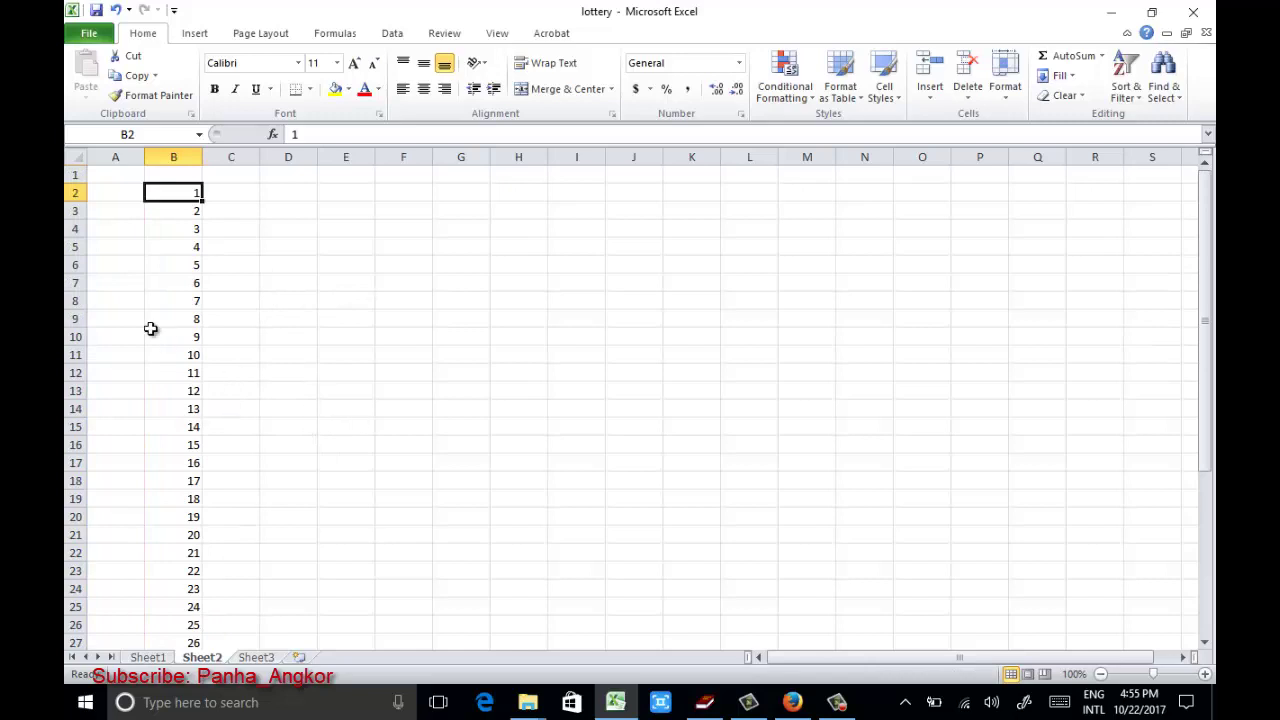
scroll(243, 258, down, 5)
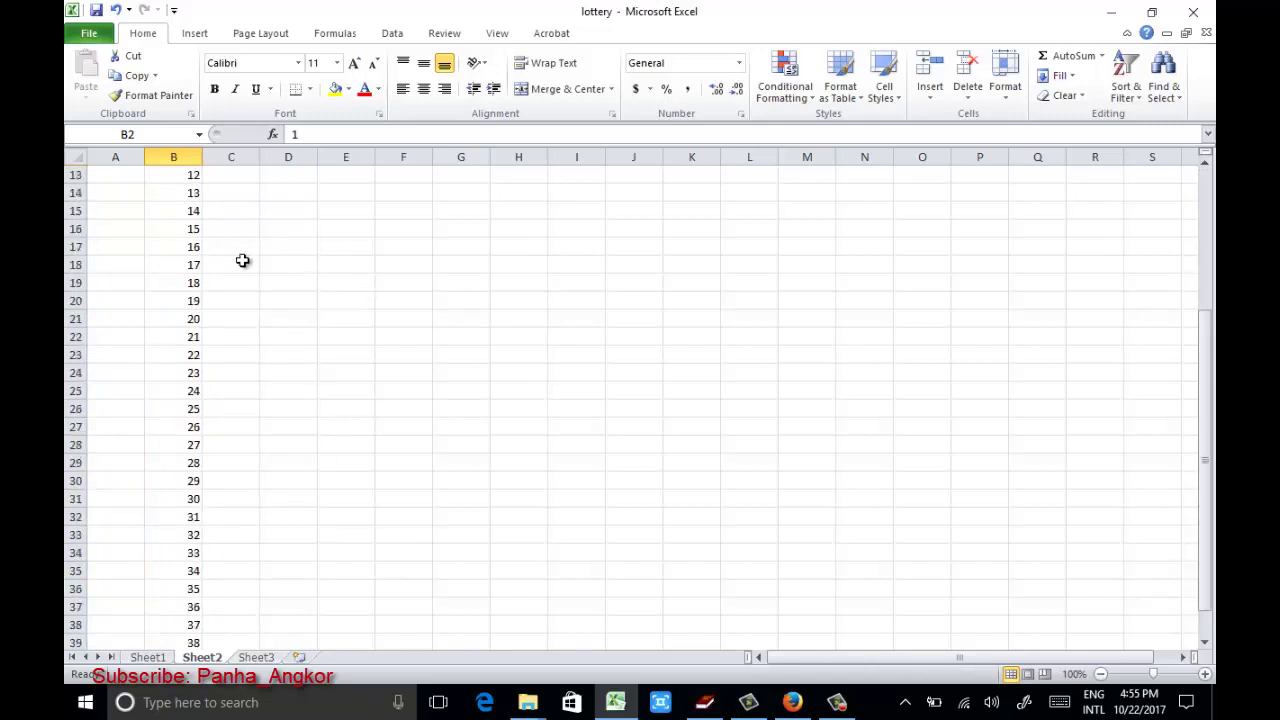
scroll(235, 245, up, 5)
Step: Add the heading Number in B1 and the heading Random in A1
click(179, 177)
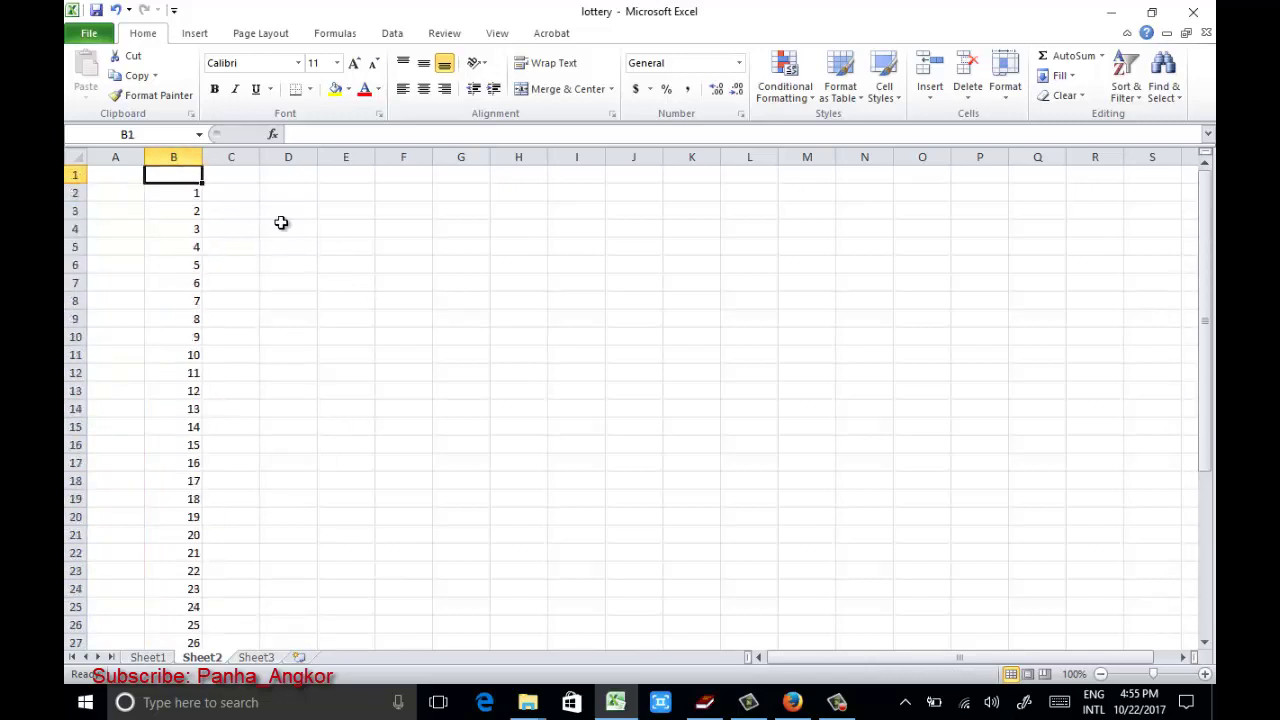
text(Number)
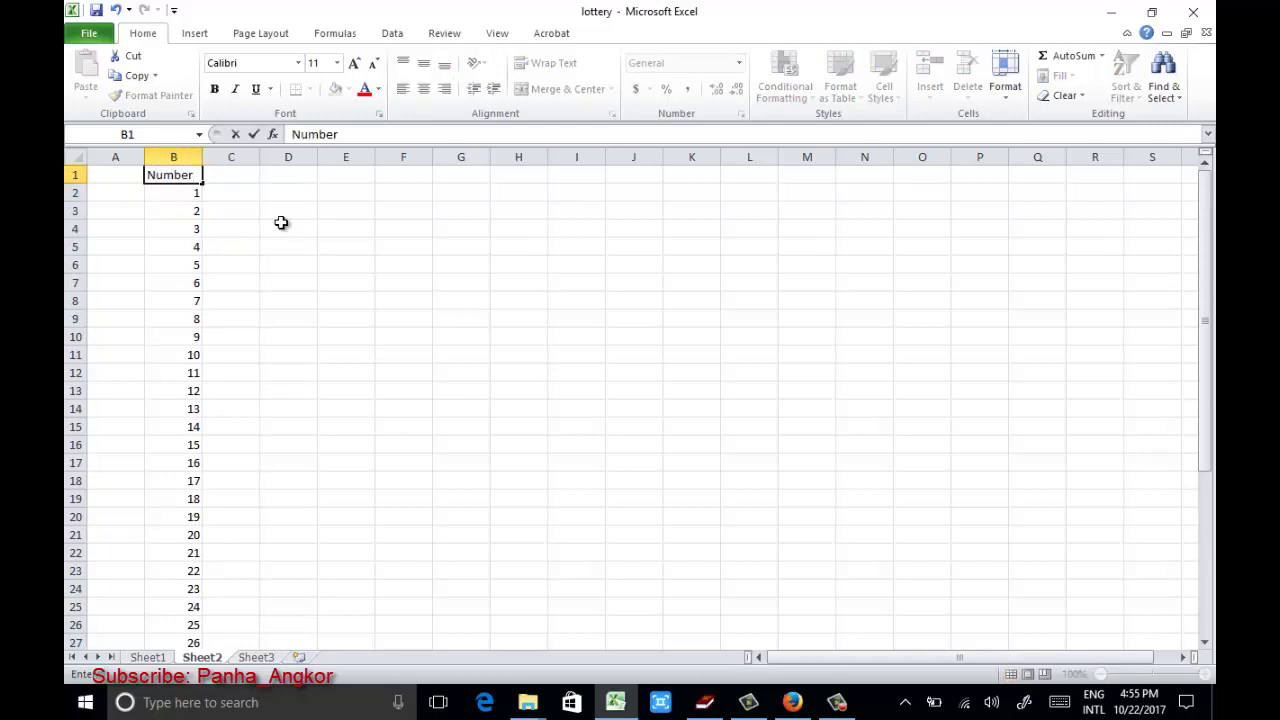
key(Return)
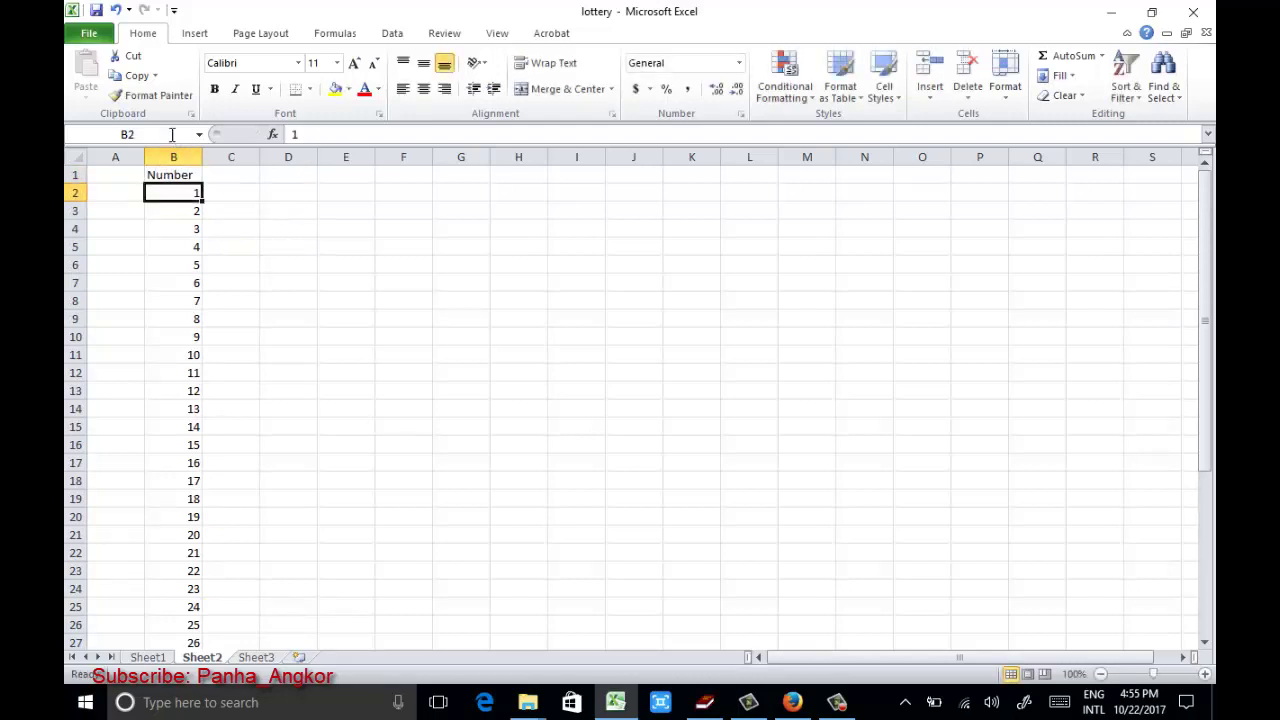
click(125, 173)
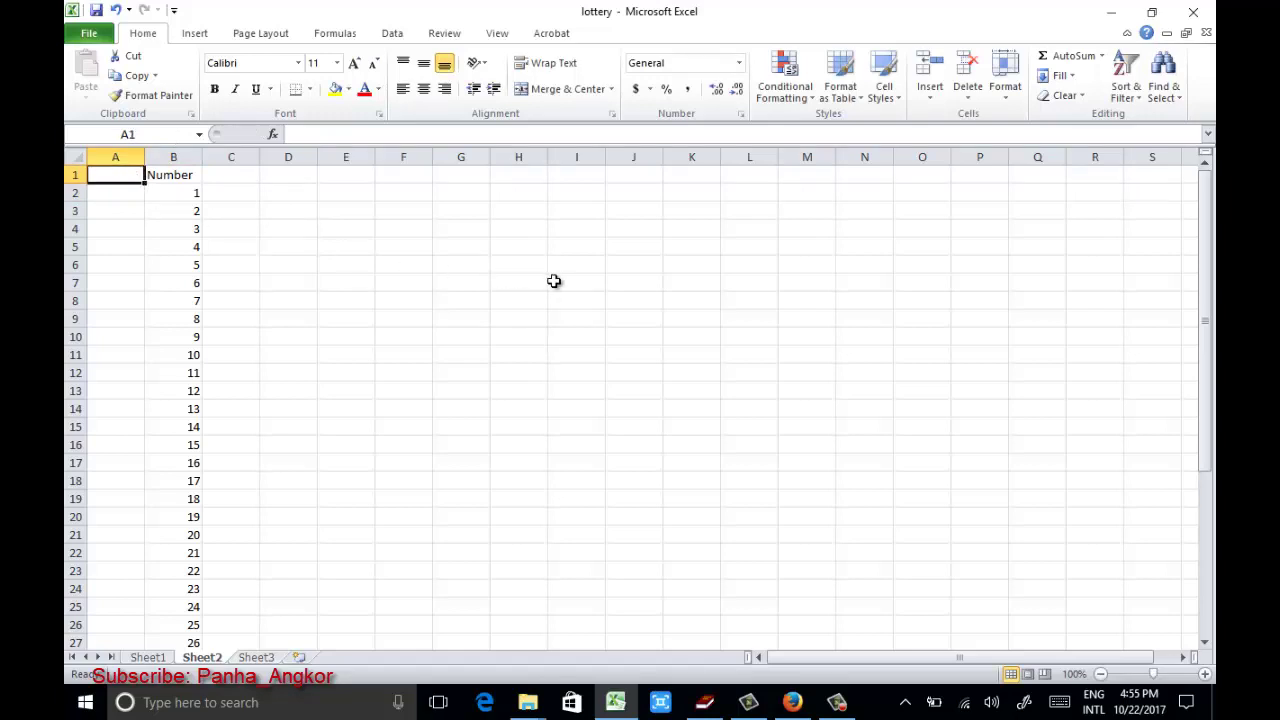
text(Rand)
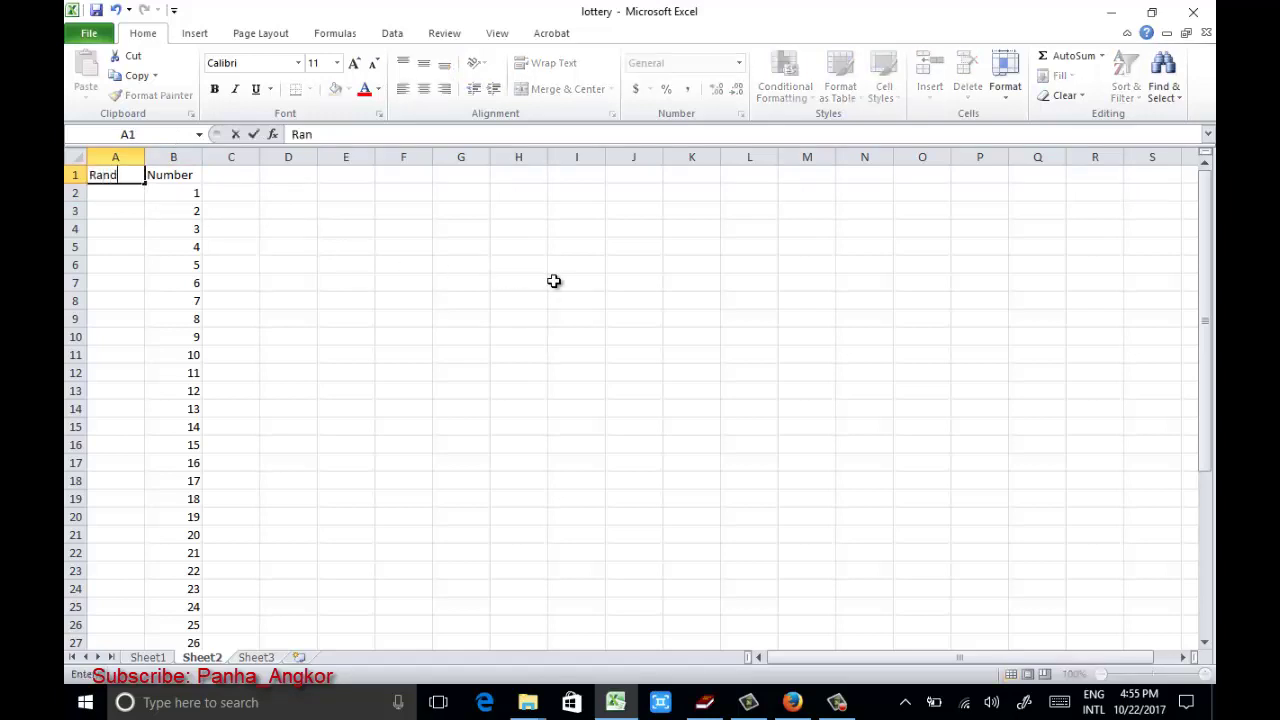
text(owm)
text( Number)
key(Return)
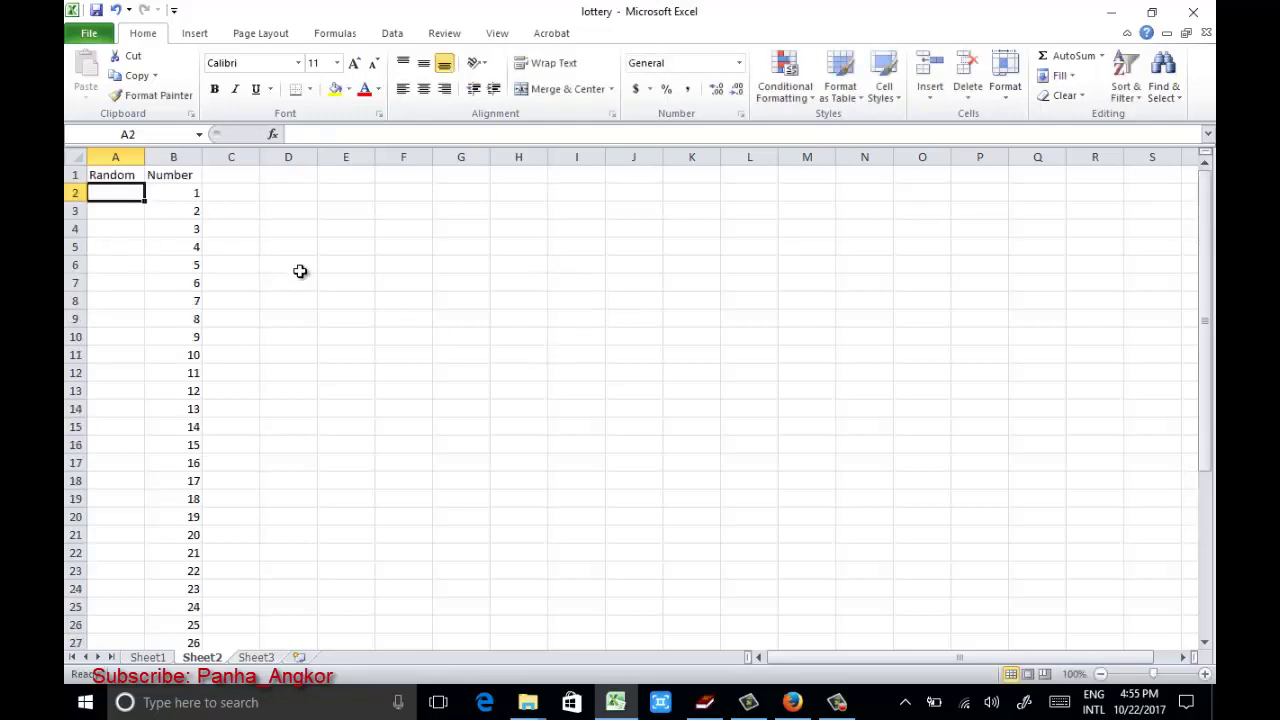
Step: Enter the formula =RAND() in cell A2
text(=R)
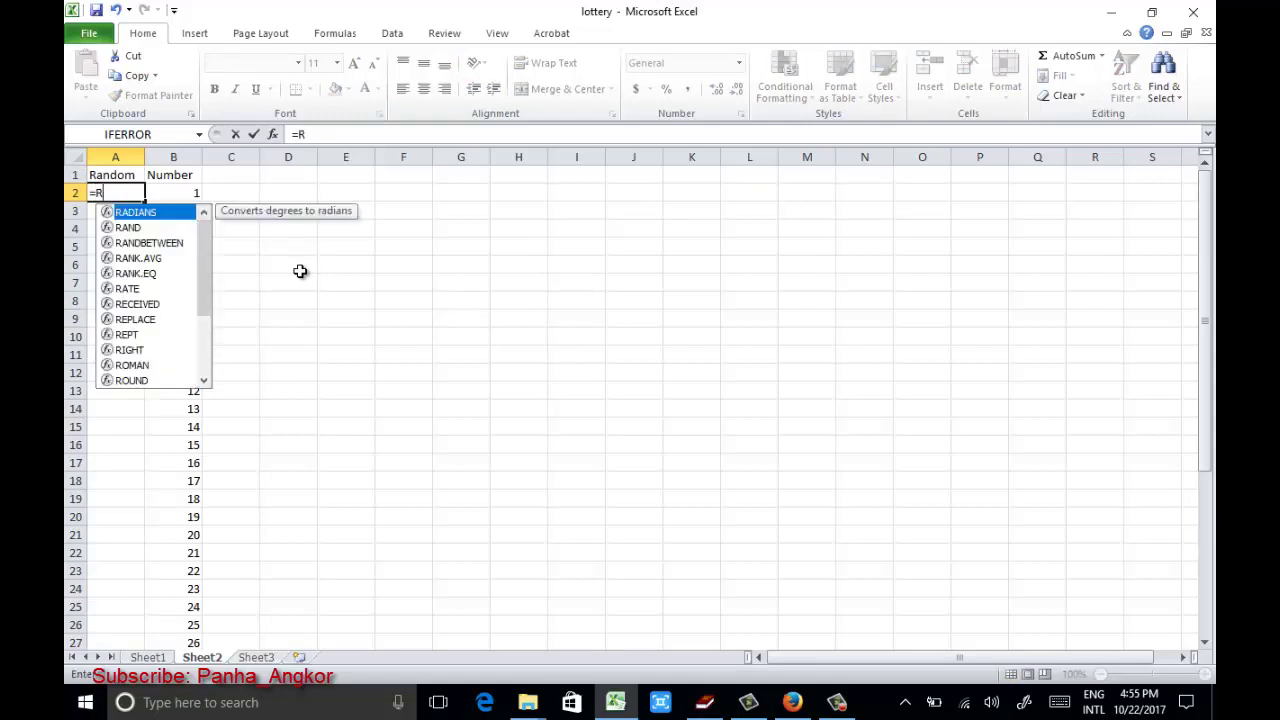
text(AND)
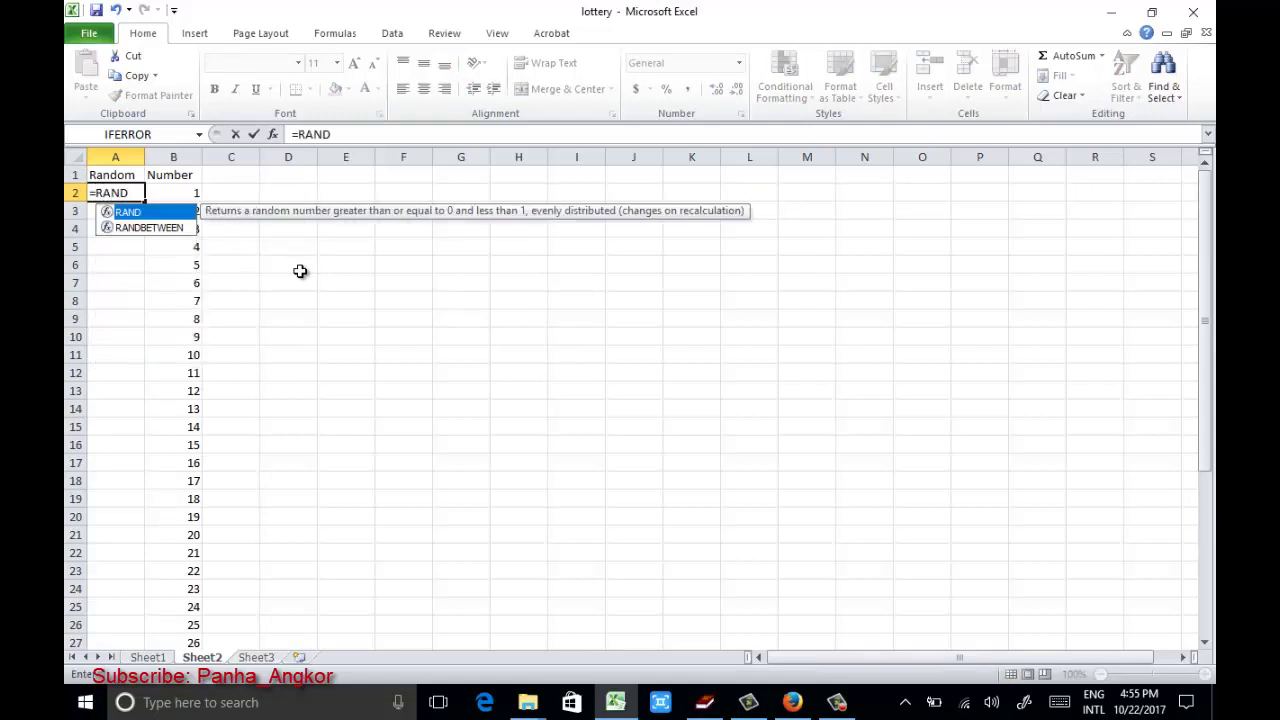
double_click(125, 212)
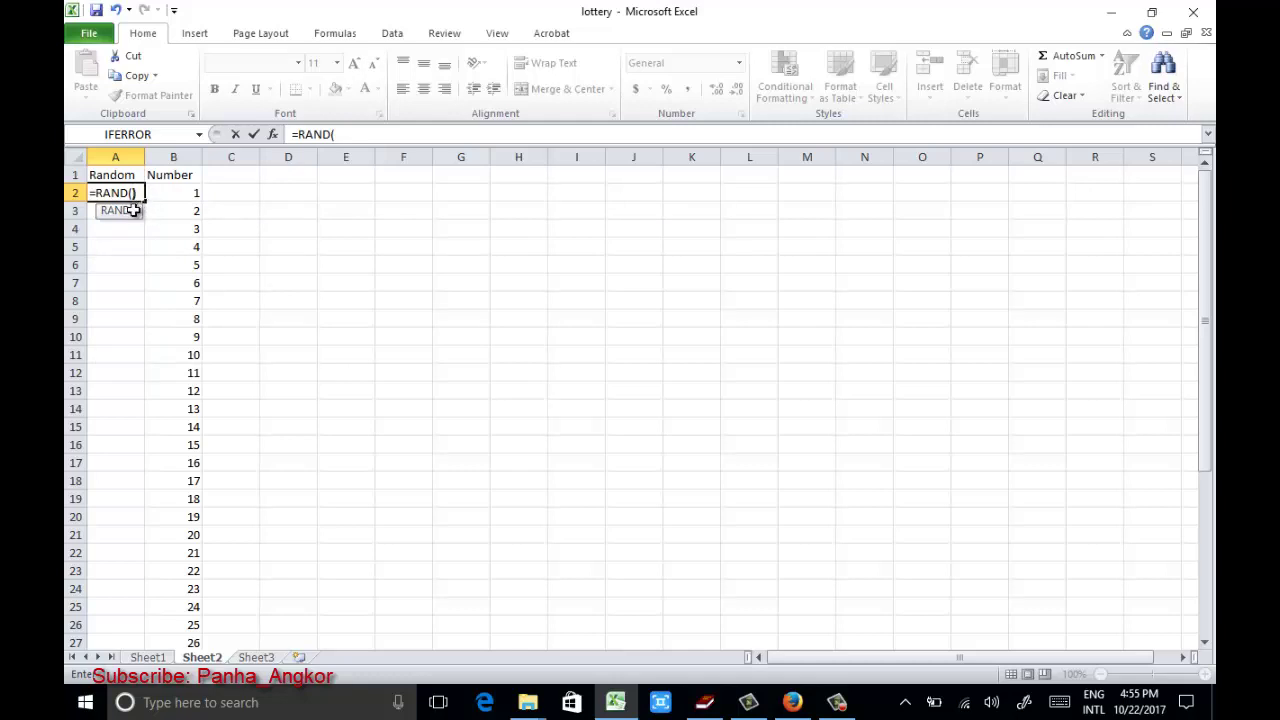
text())
key(Return)
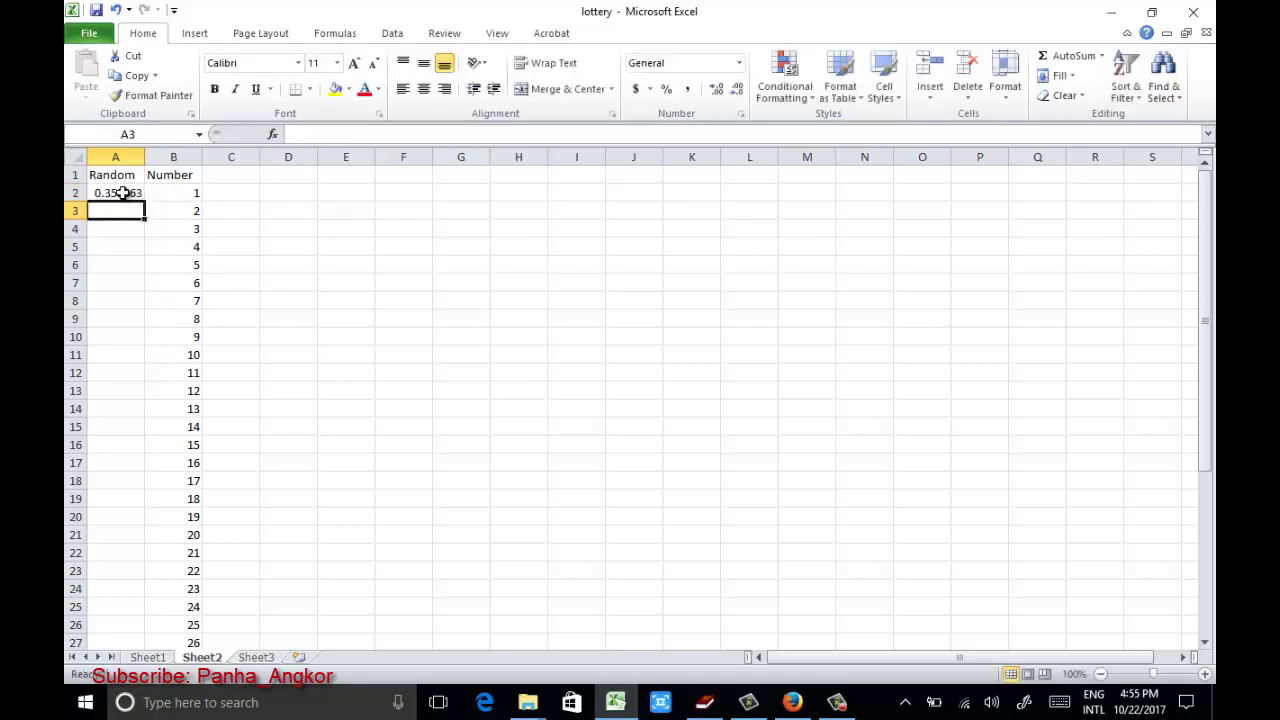
Step: Fill the RAND formula down from A2 to A40
click(125, 192)
scroll(165, 284, down, 2)
scroll(165, 284, down, 4)
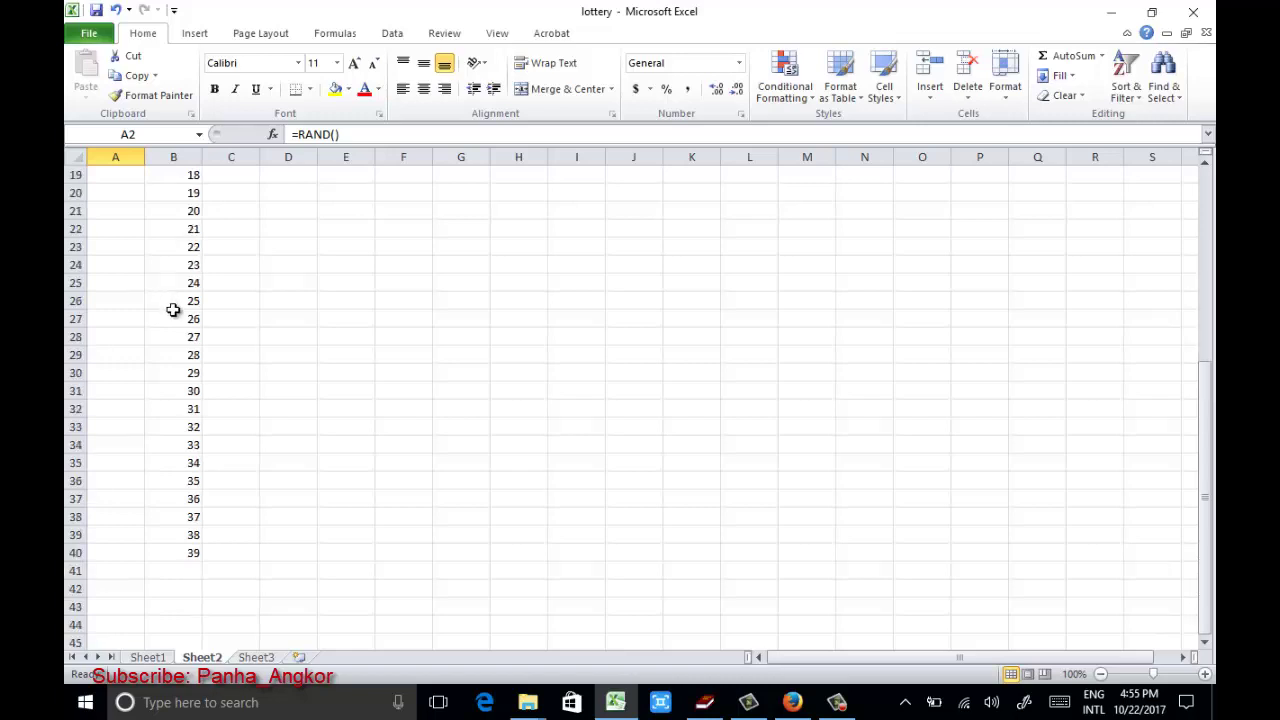
shift+click(100, 553)
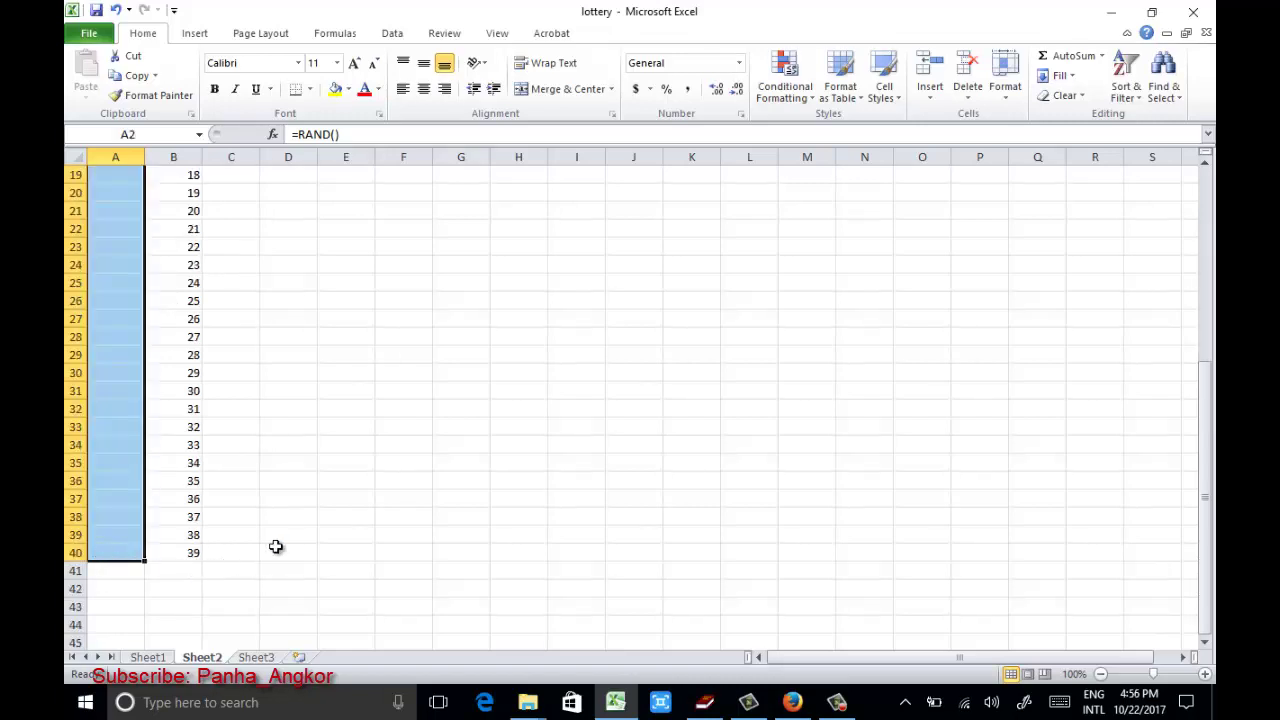
key(ctrl+d)
scroll(200, 450, up, 5)
scroll(155, 381, up, 1)
scroll(167, 340, down, 7)
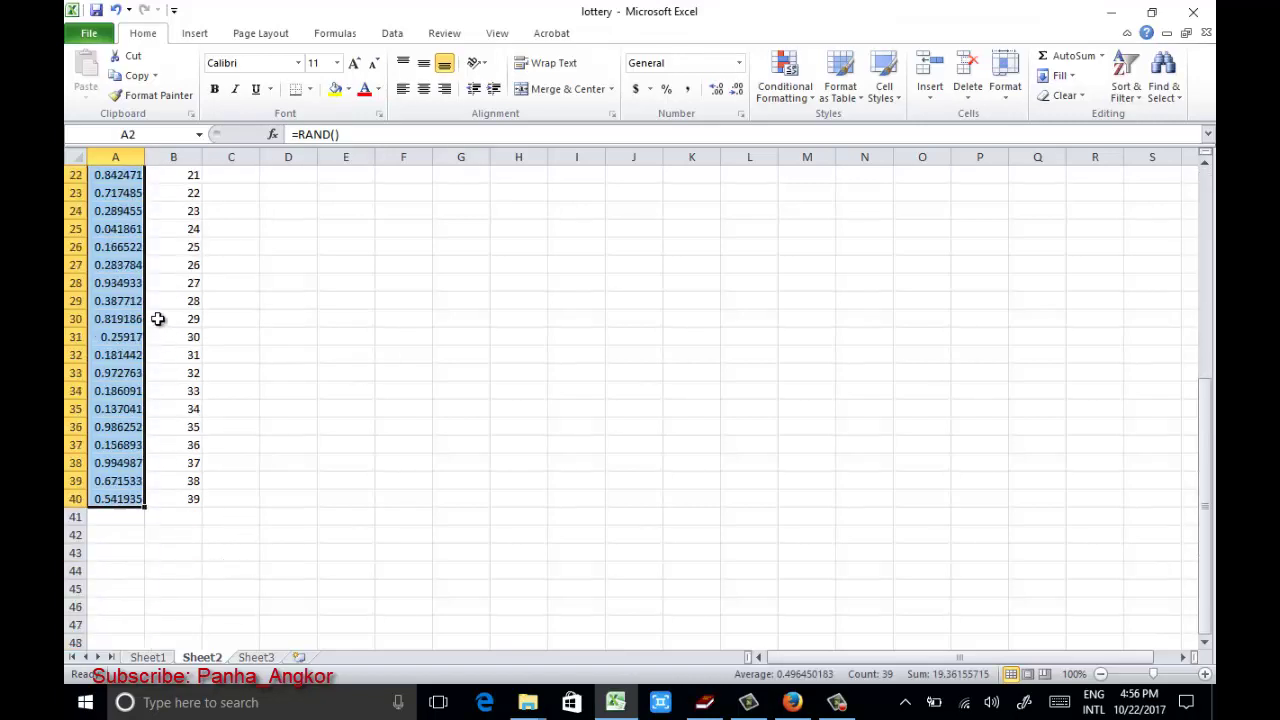
scroll(164, 320, up, 1)
scroll(155, 305, up, 6)
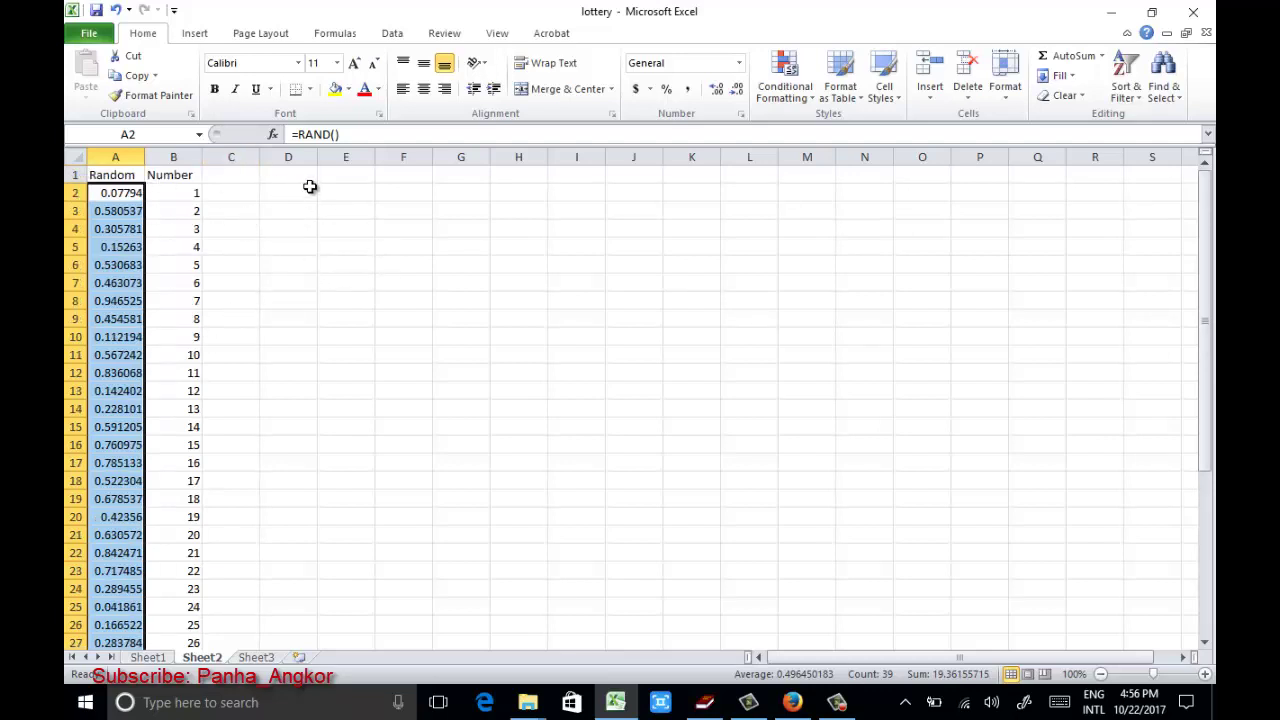
scroll(229, 334, down, 3)
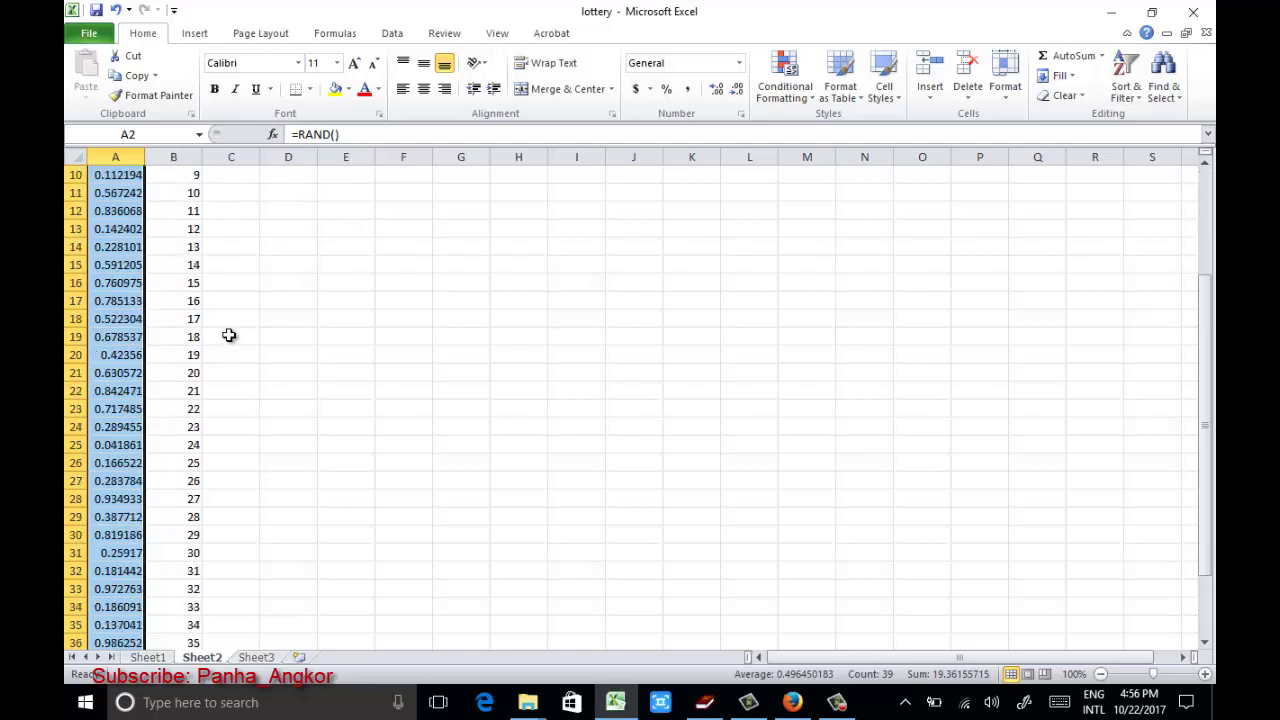
scroll(250, 300, up, 3)
Step: Add the heading Random1 in cell D1
click(278, 173)
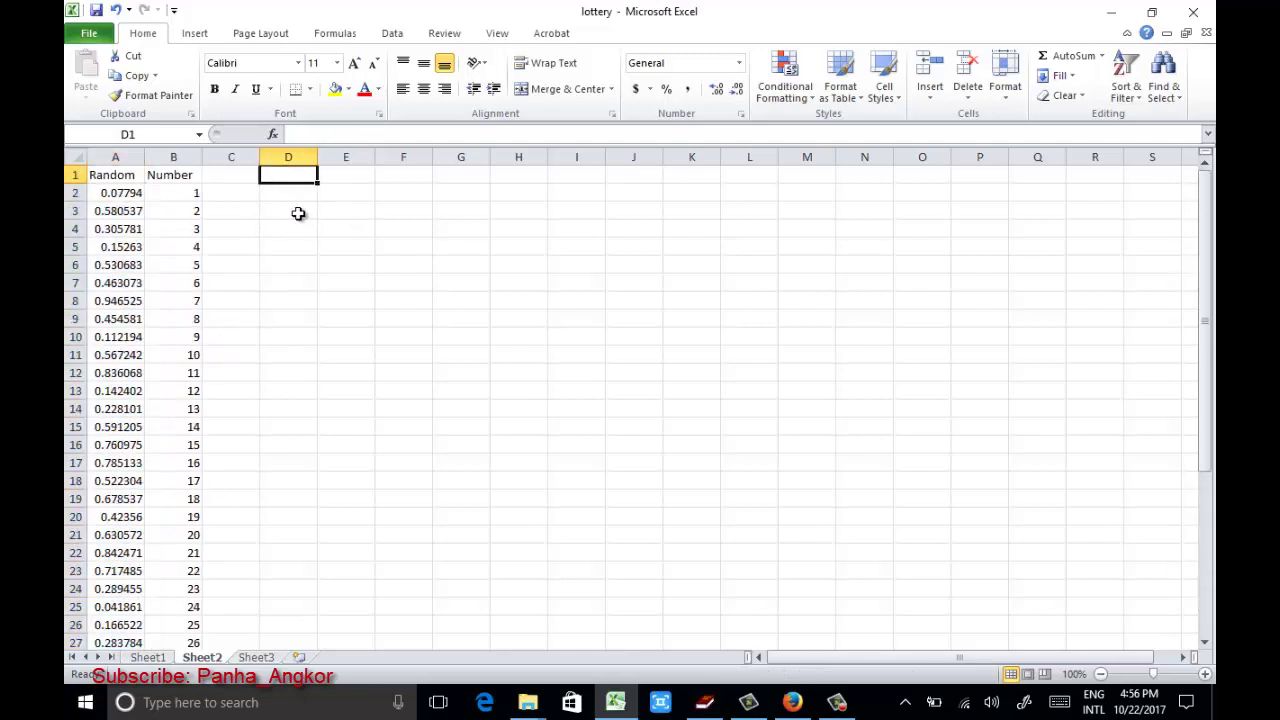
click(294, 197)
click(300, 173)
click(303, 194)
click(303, 178)
text(Random1)
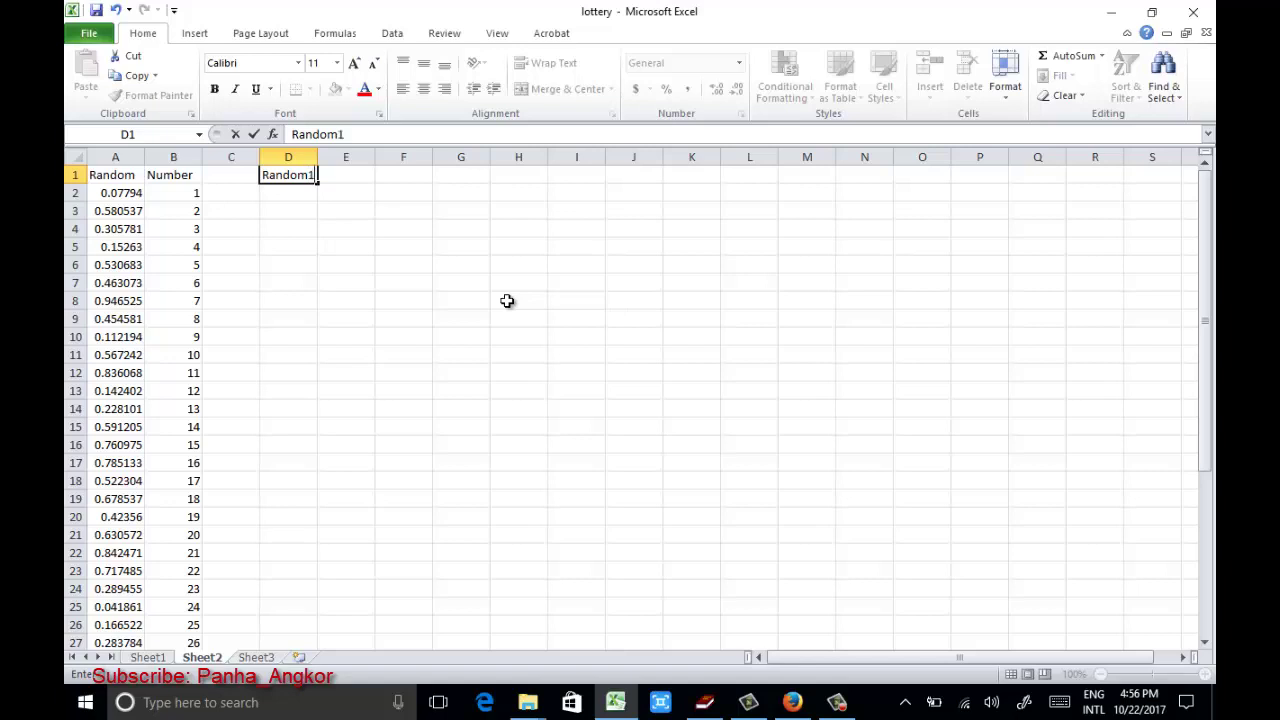
key(Return)
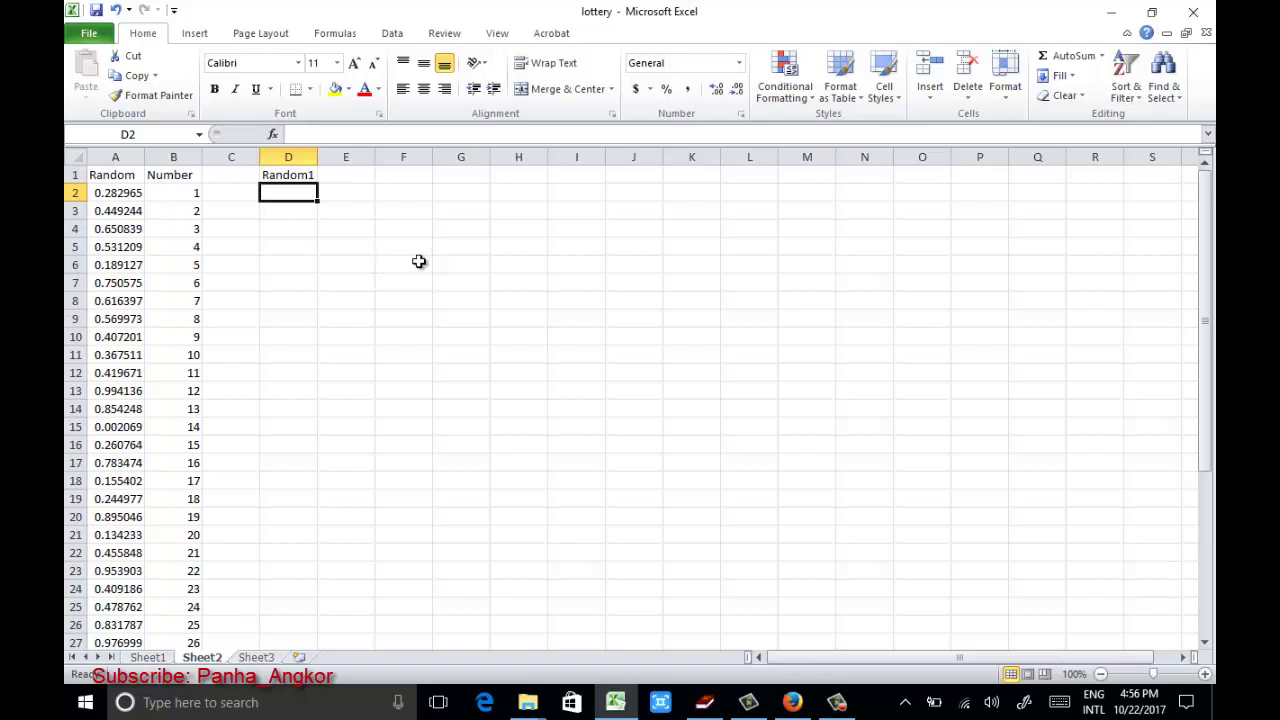
Step: Enter =LARGE(A2:A40,ROW(A1)) in D2 to return the largest random value
text(=)
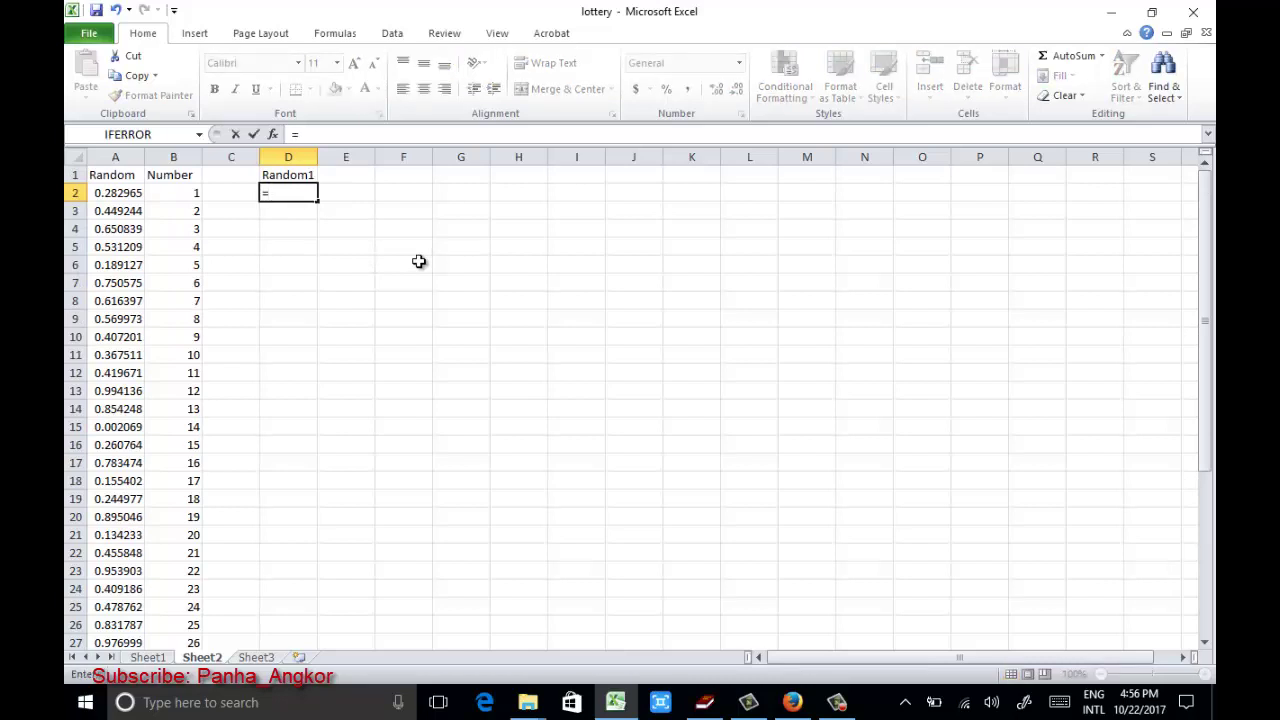
text(lar)
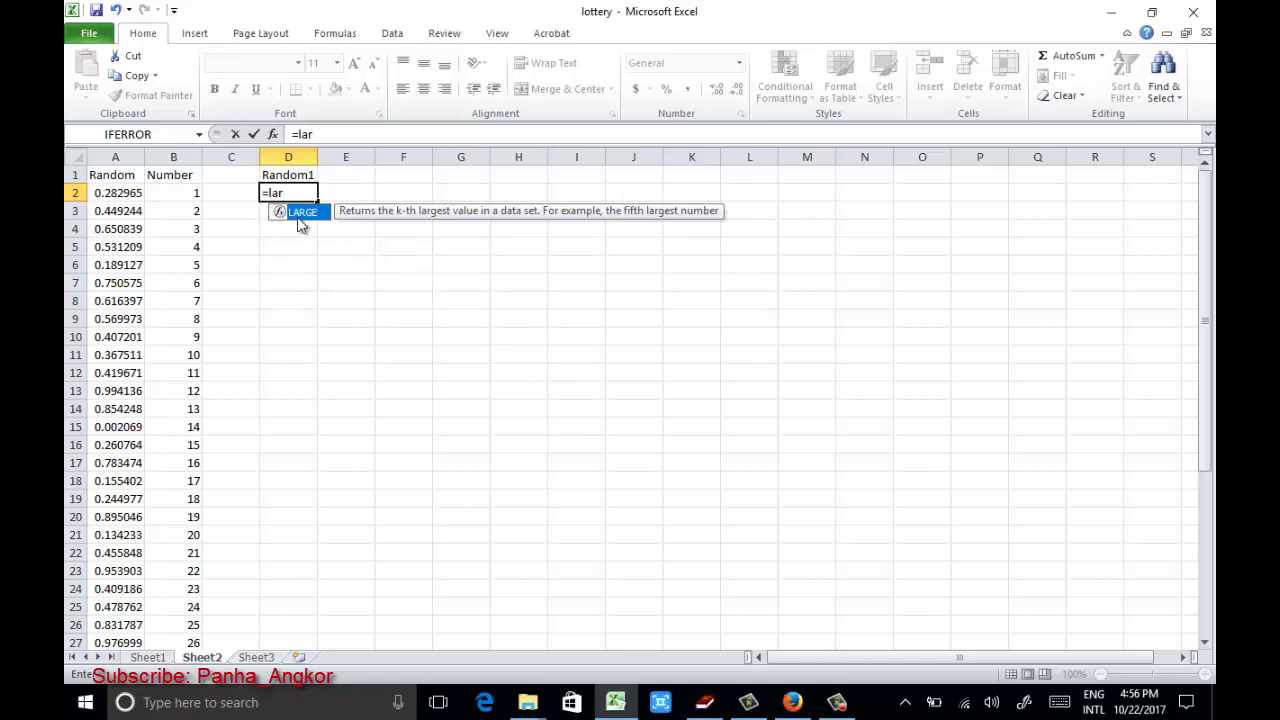
double_click(301, 213)
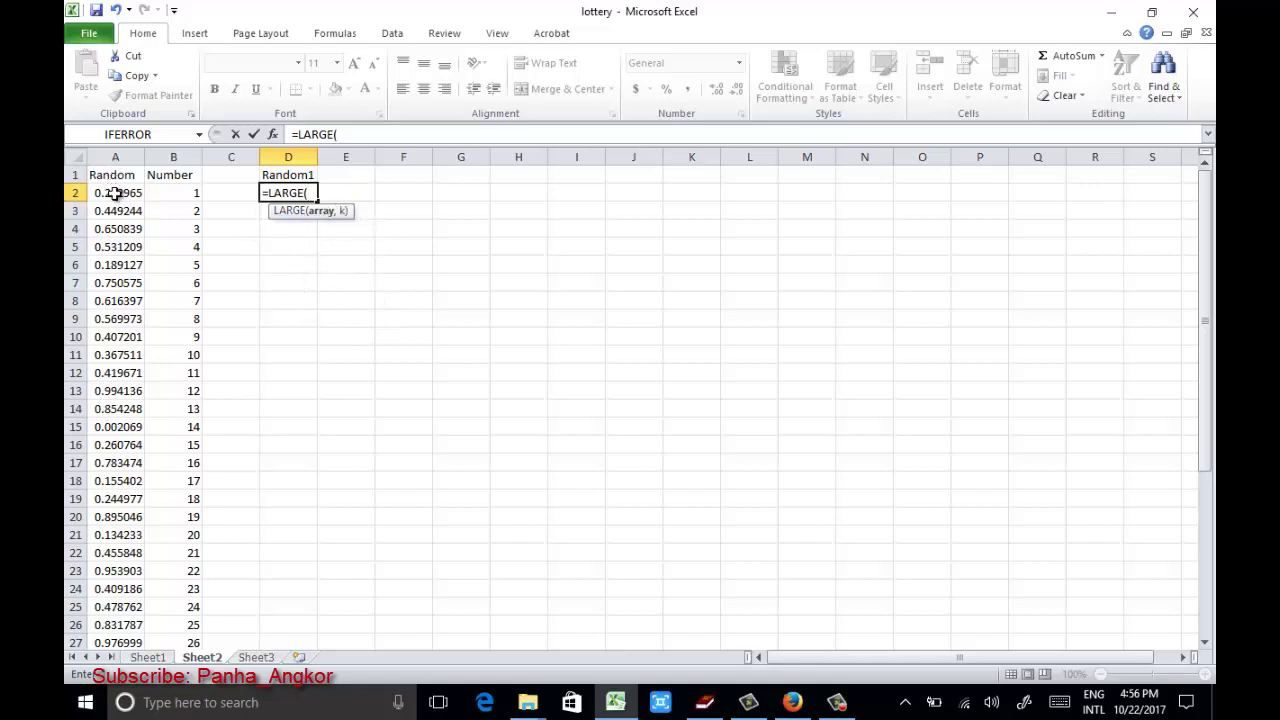
mouse_move(118, 193)
mouse_down()
mouse_move(105, 682)
mouse_move(116, 706)
mouse_up()
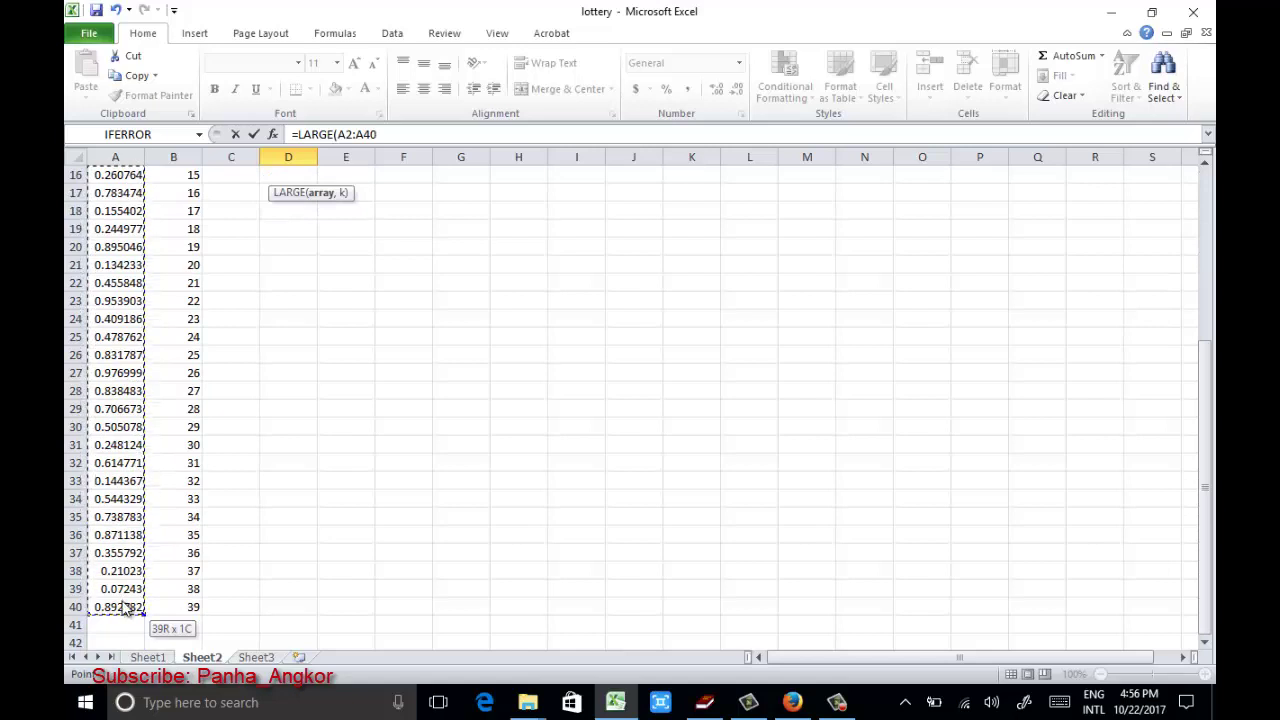
drag(123, 610, 124, 612)
click(398, 134)
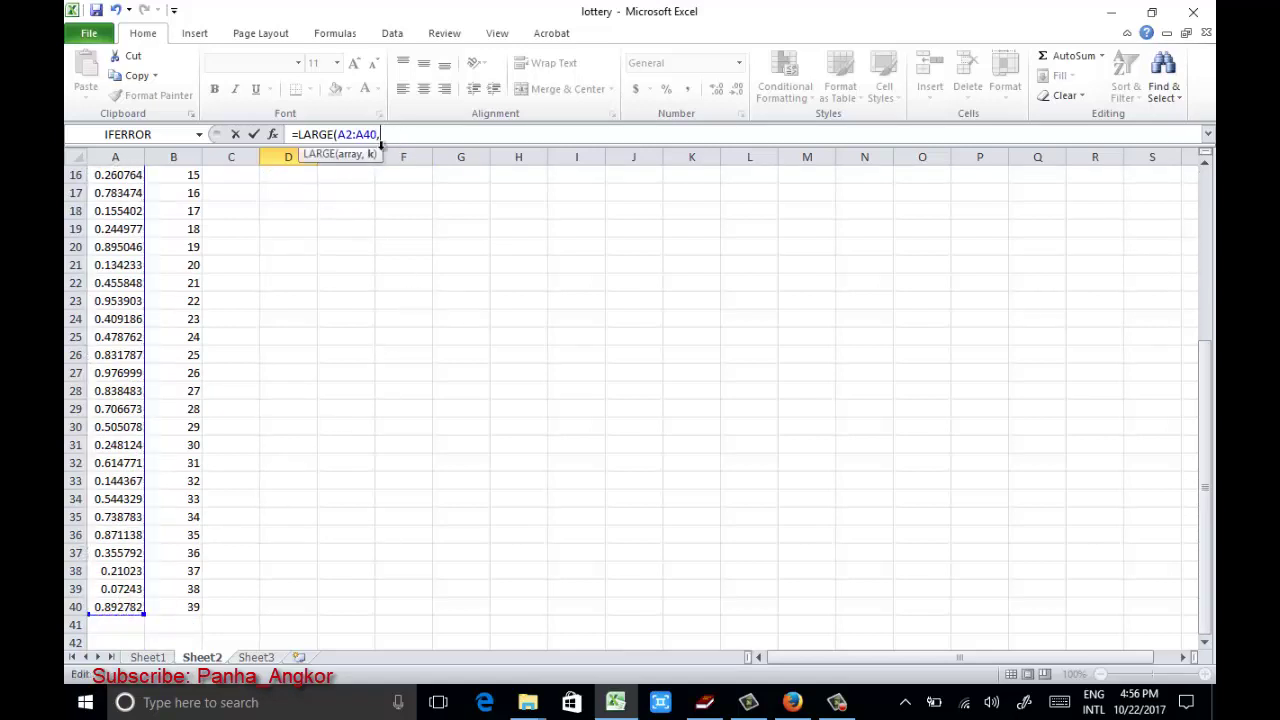
drag(1210, 404, 1208, 230)
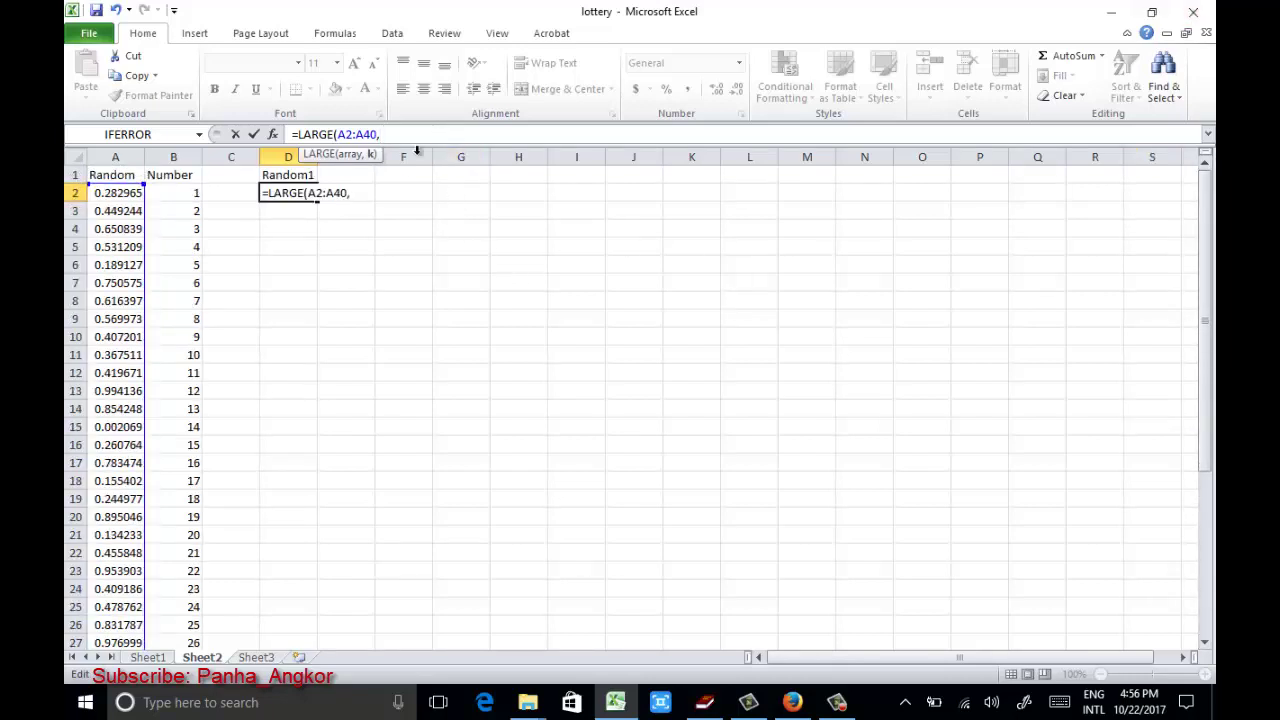
text(RO)
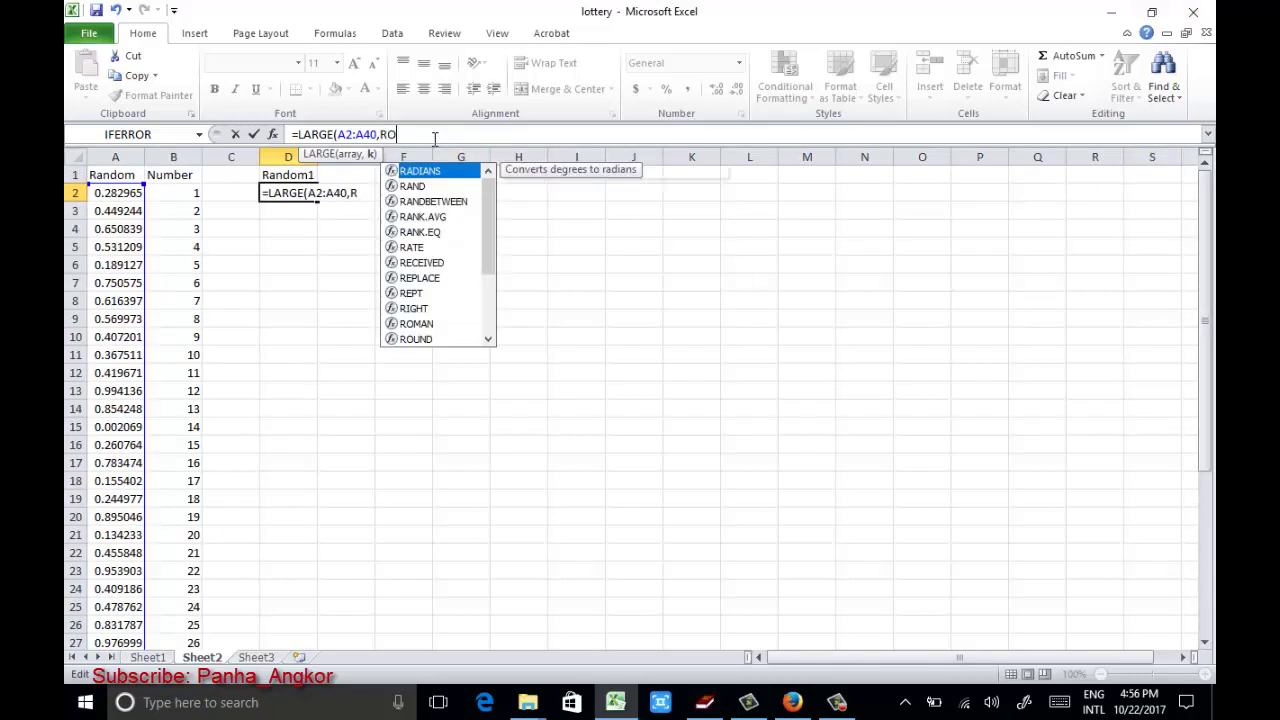
text(W()
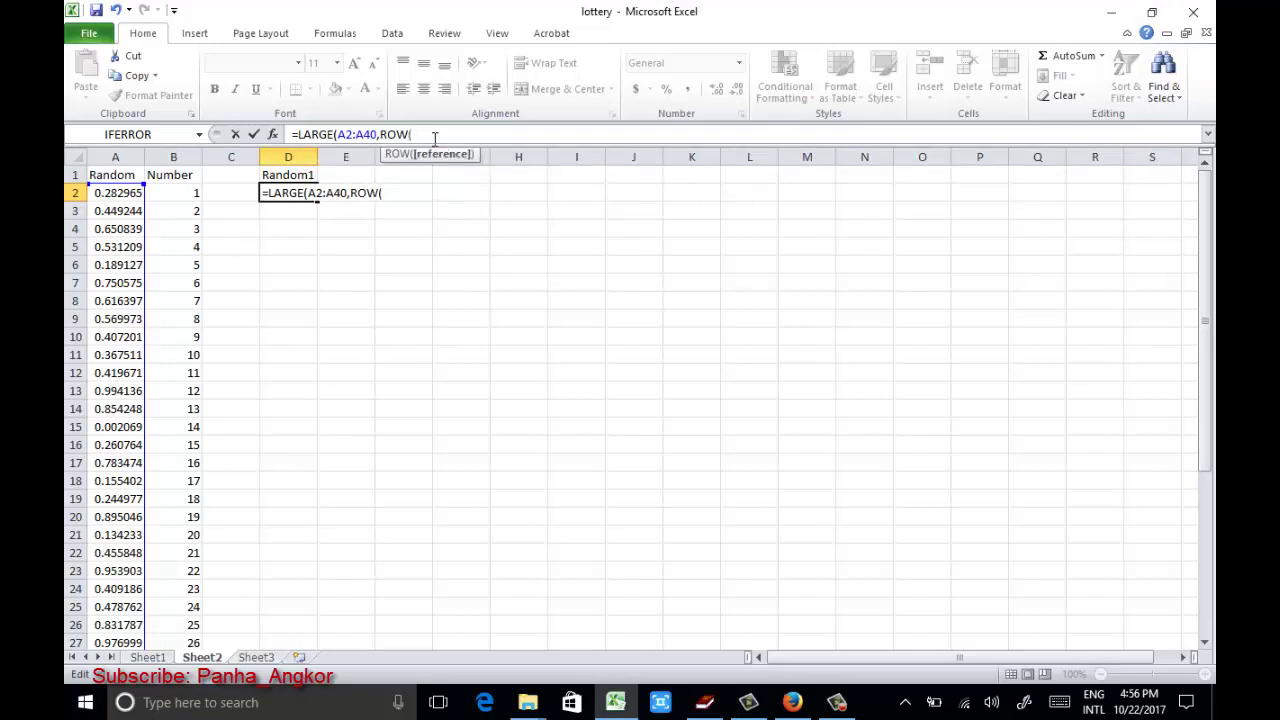
text(A1)
text())
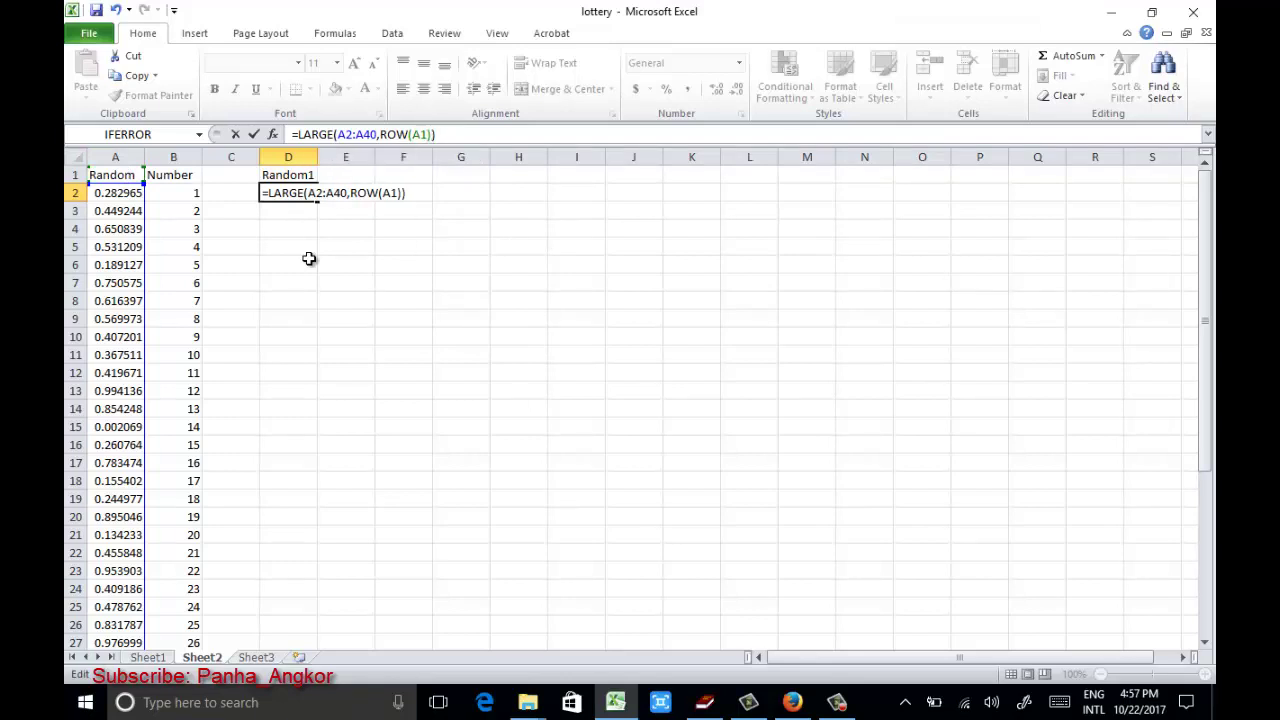
key(Return)
Step: Fill D2's LARGE formula down to D40 with Ctrl+D, then undo that fill
click(295, 199)
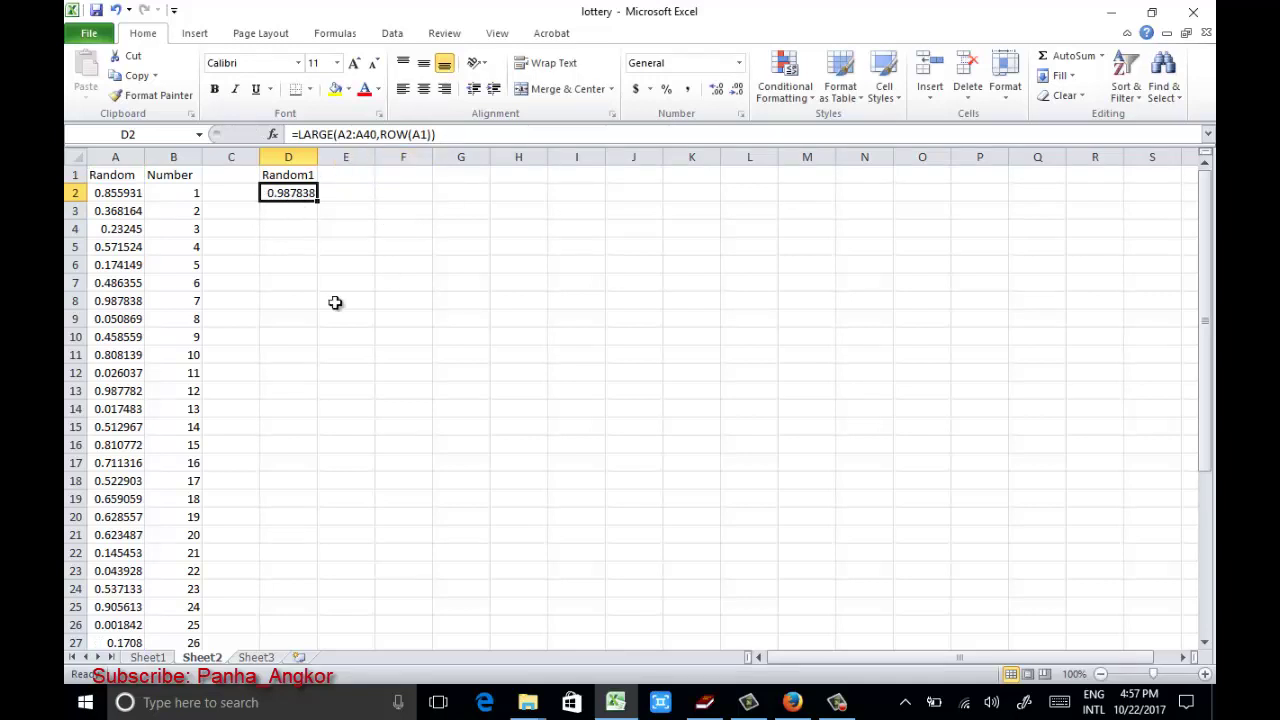
scroll(314, 290, down, 6)
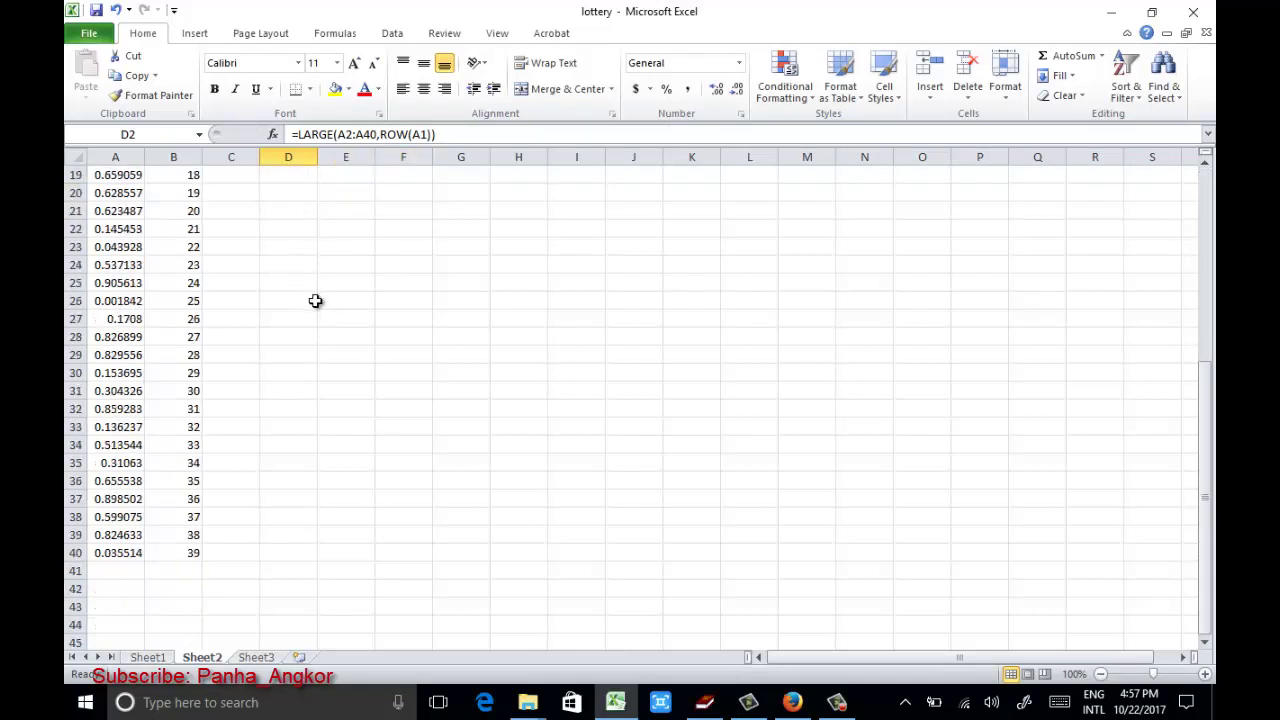
scroll(320, 311, up, 4)
scroll(316, 330, up, 2)
scroll(314, 420, down, 4)
scroll(305, 510, down, 3)
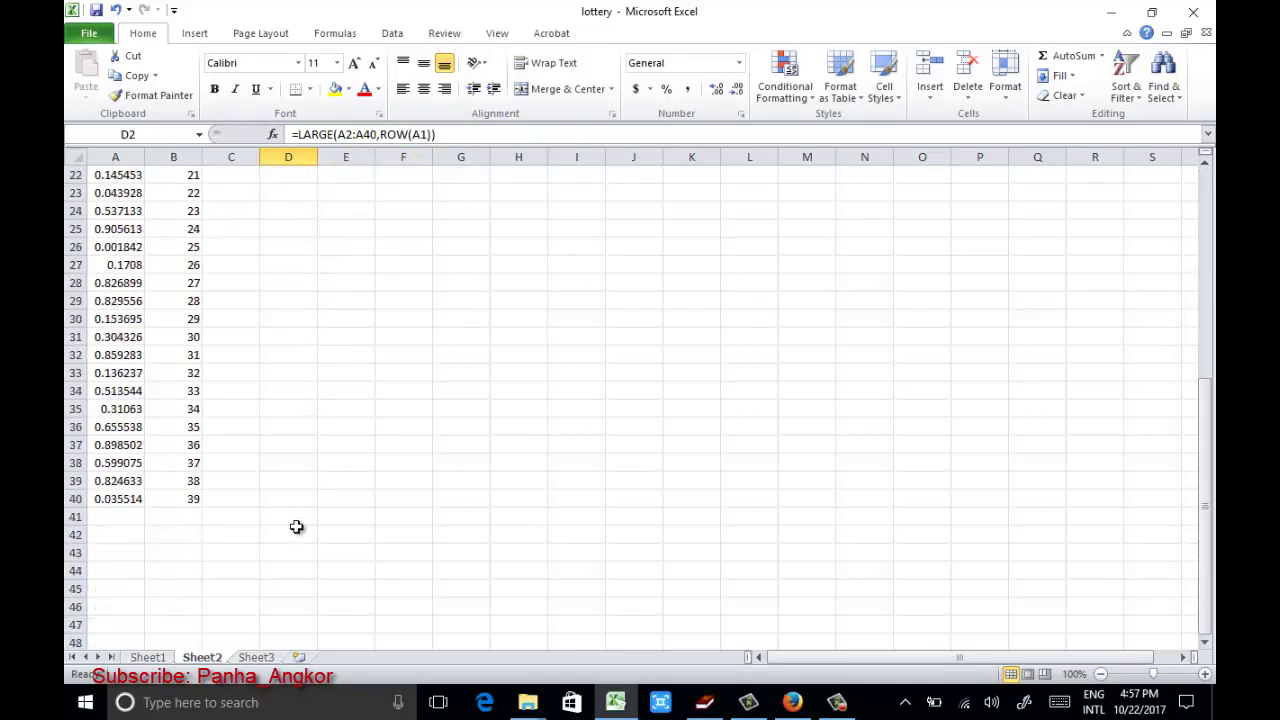
shift+click(297, 499)
key(ctrl+d)
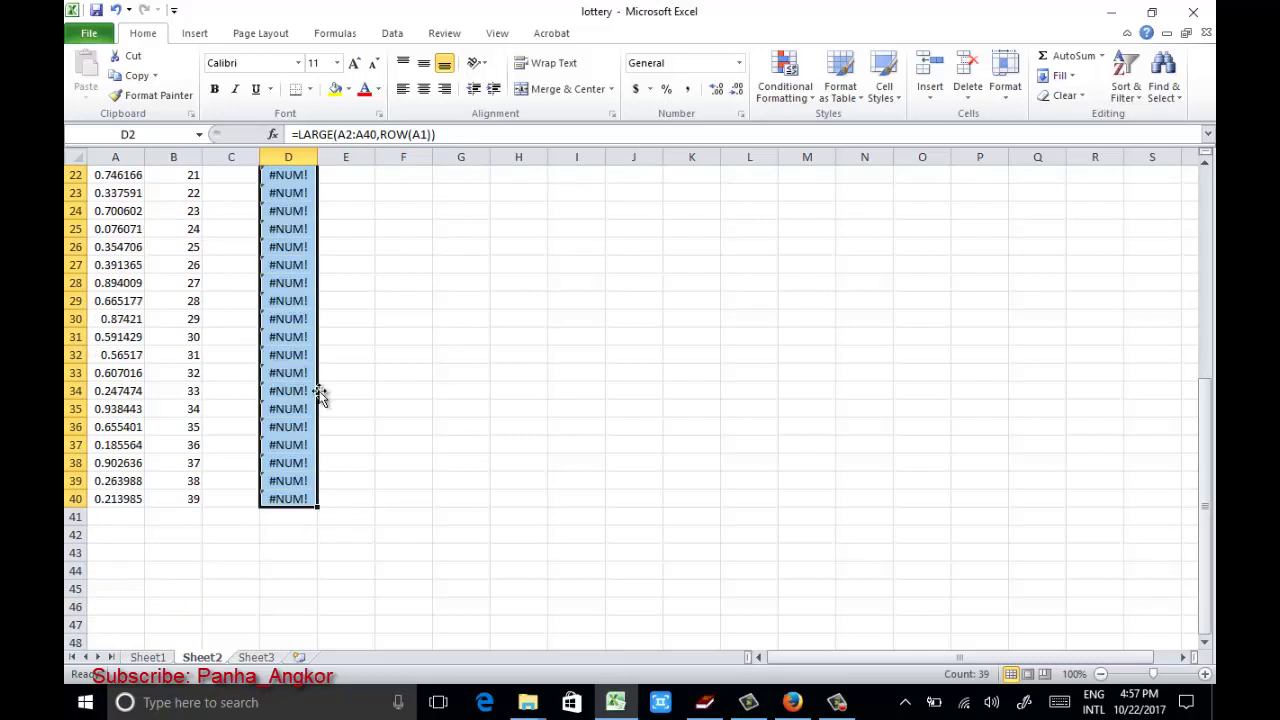
key(ctrl+z)
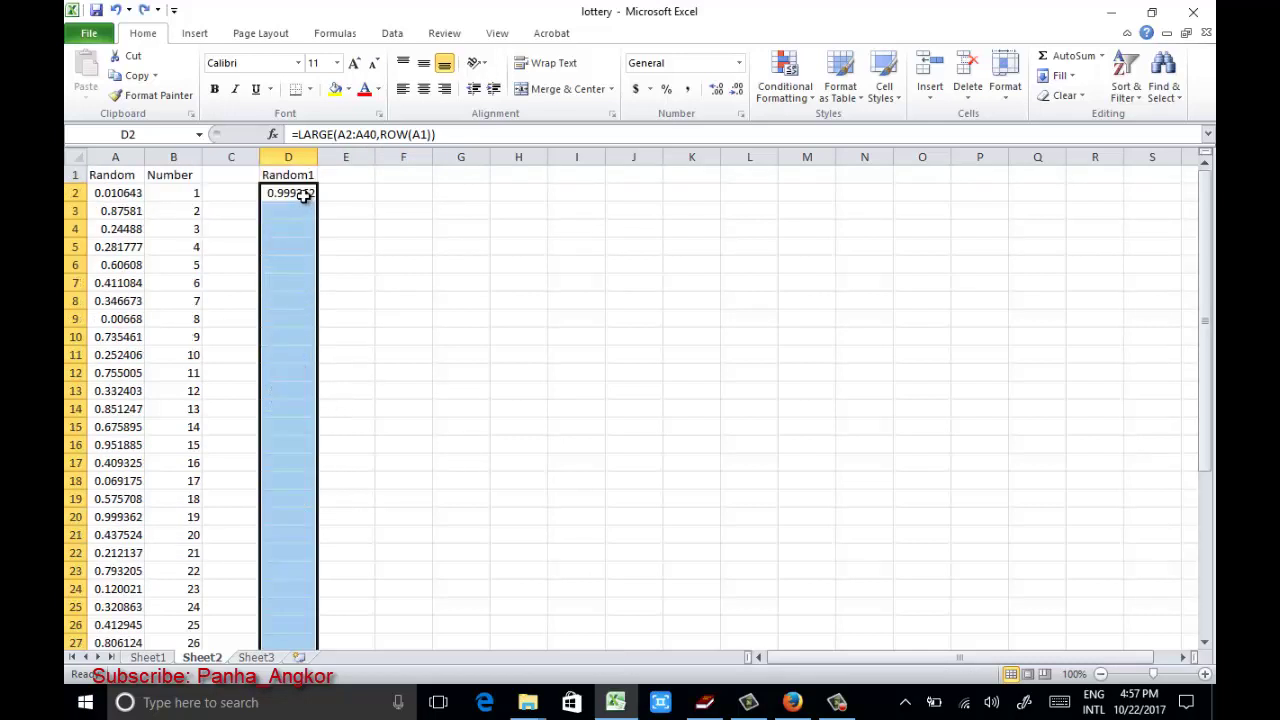
Step: Review the LARGE formula in D2 without changing it
click(303, 192)
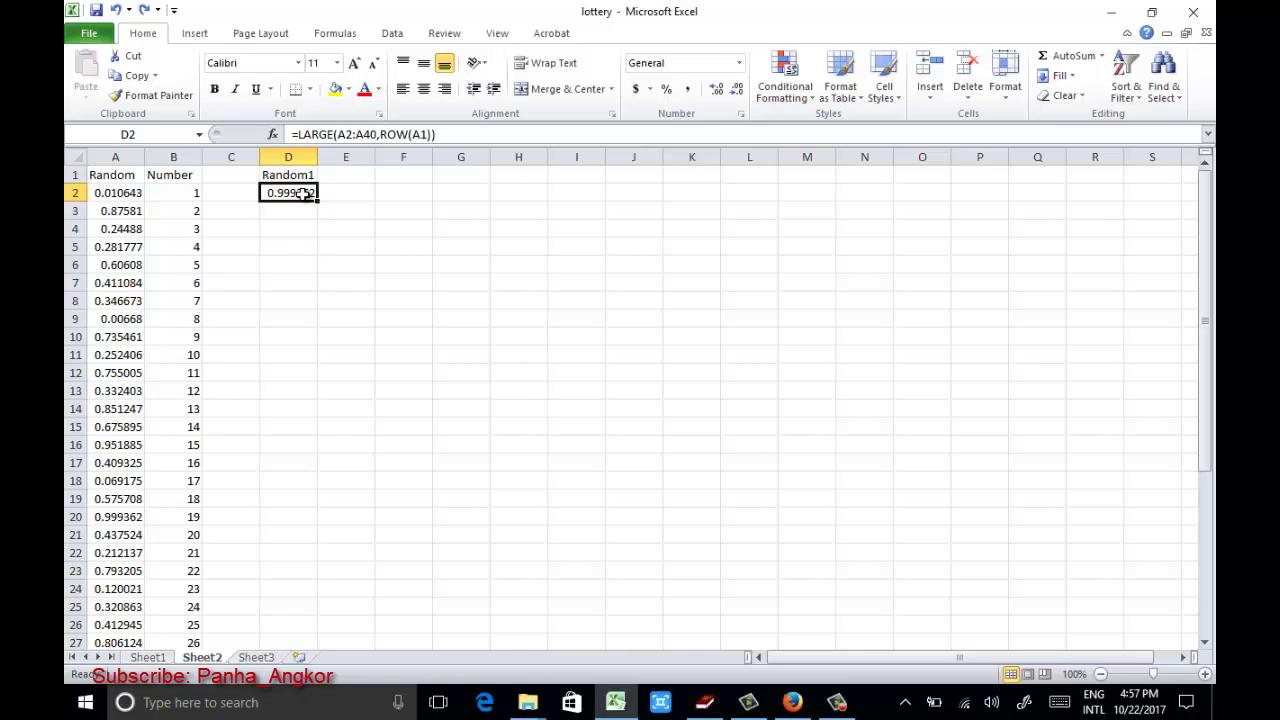
double_click(303, 192)
scroll(265, 270, down, 5)
scroll(277, 264, up, 5)
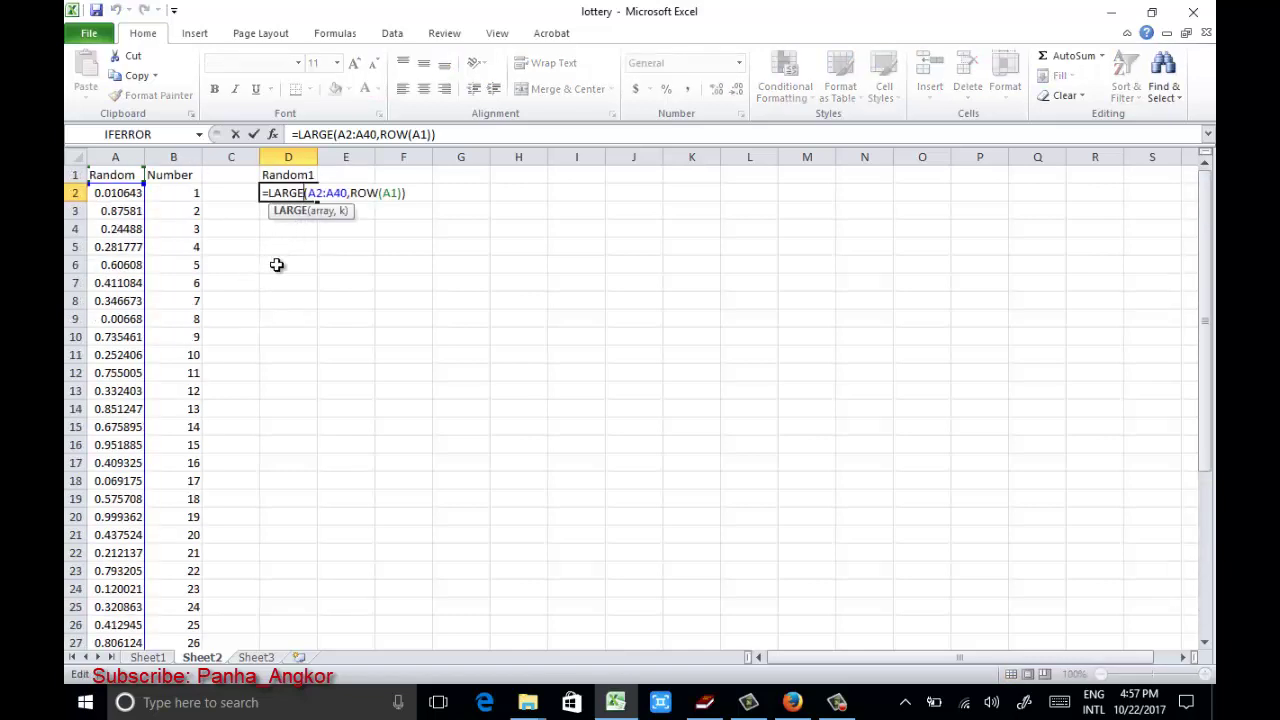
click(306, 320)
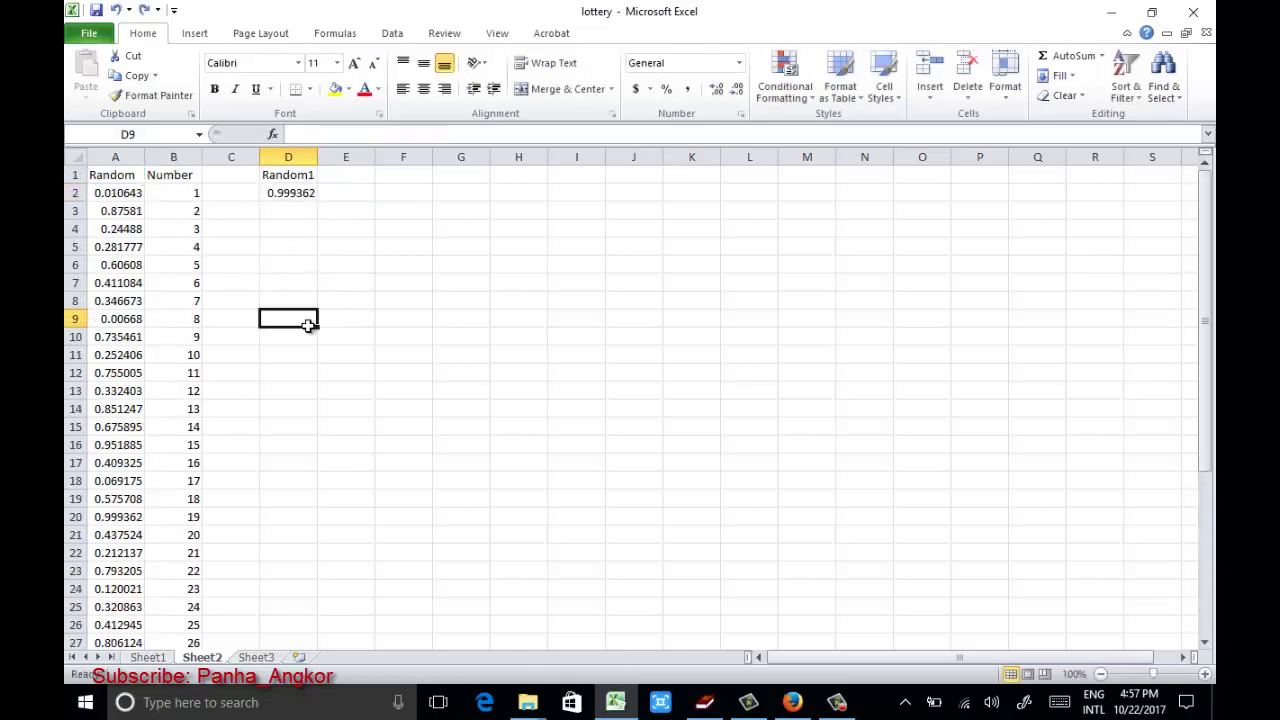
Step: Copy the LARGE formula from D2 down to D40, producing #NUM! errors from D22
click(291, 192)
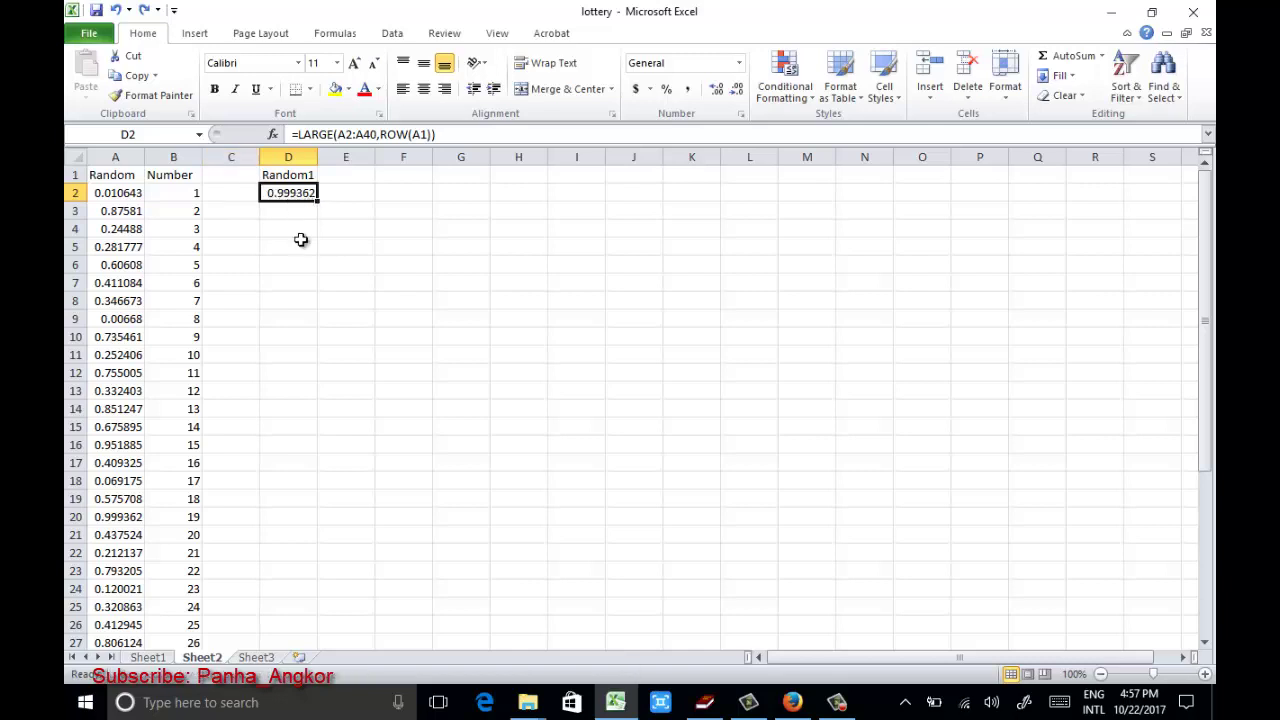
scroll(304, 337, down, 5)
drag(304, 337, 290, 608)
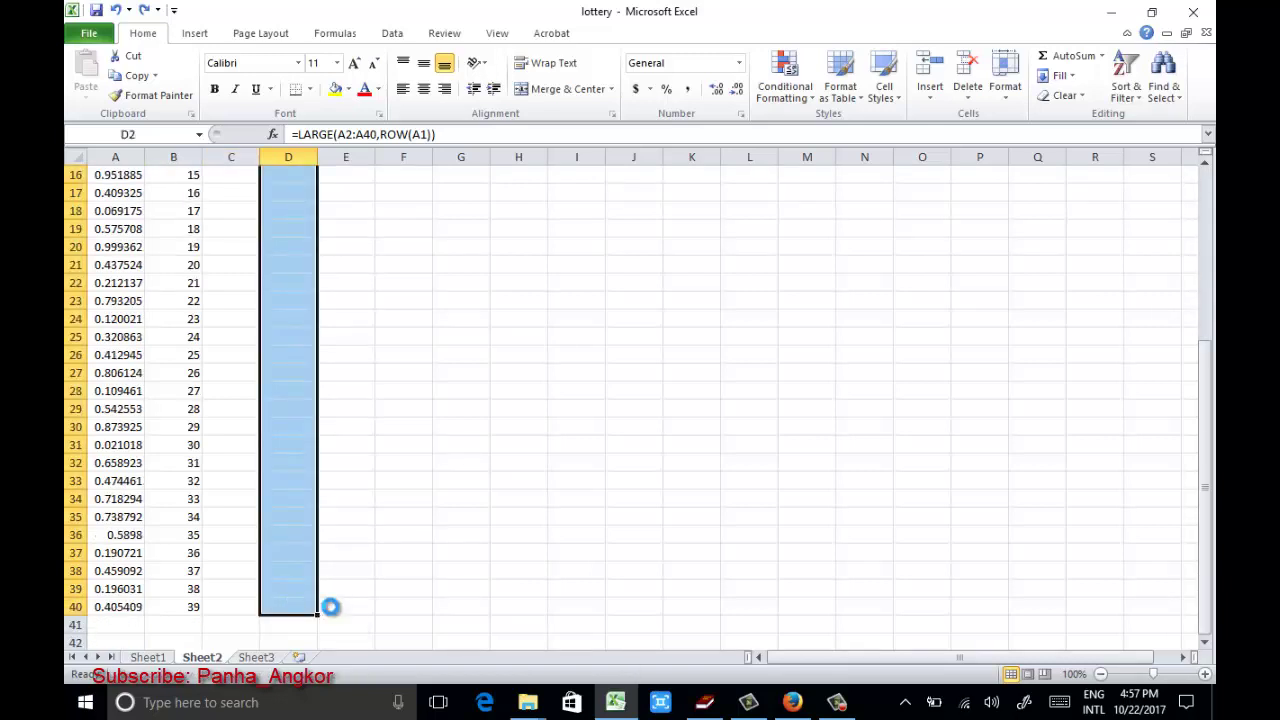
scroll(300, 391, up, 3)
scroll(306, 357, up, 2)
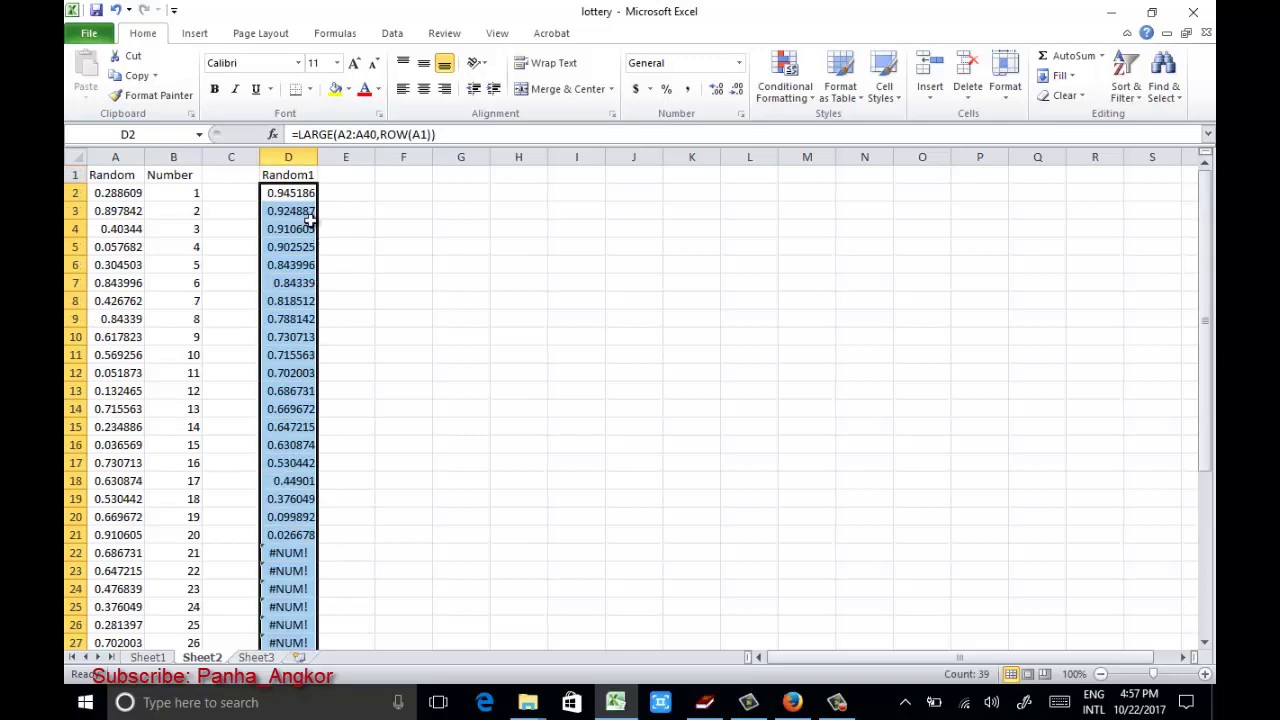
key(Down)
key(Down)
key(Down)
key(Down)
key(Down)
key(Down)
Step: Inspect the formula in D2 and a result lower in column D
click(300, 195)
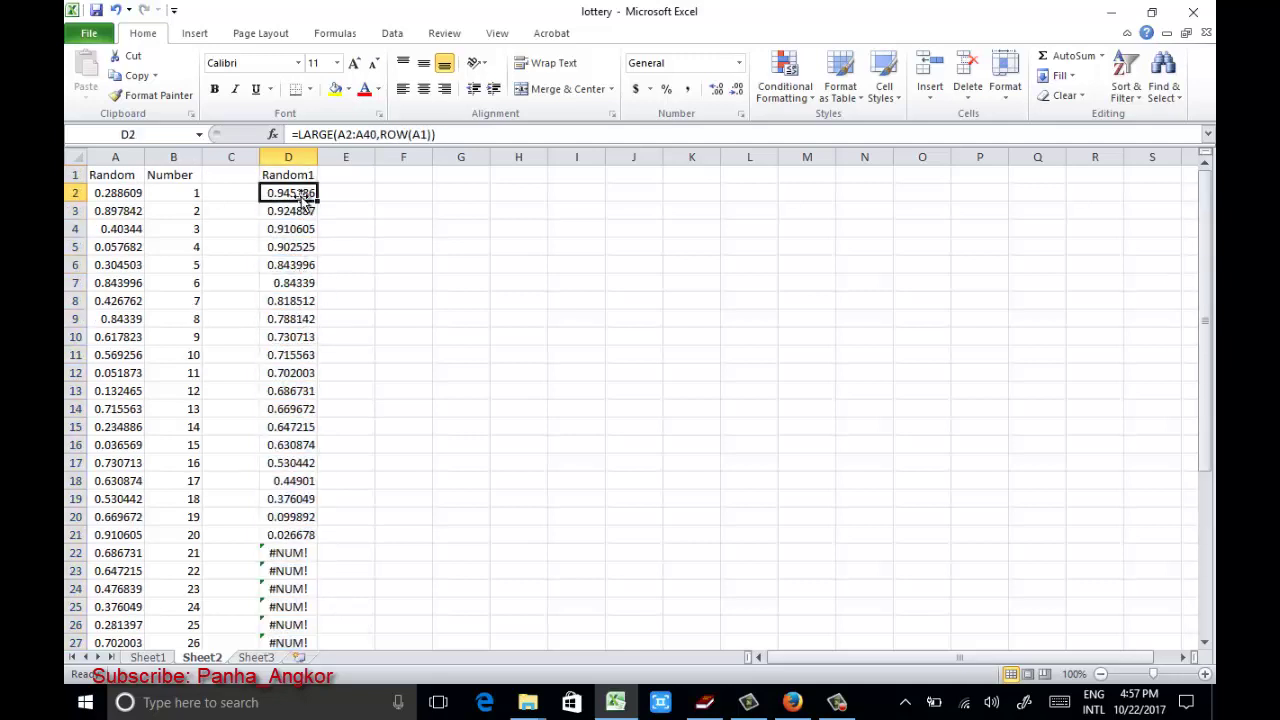
scroll(318, 246, down, 1)
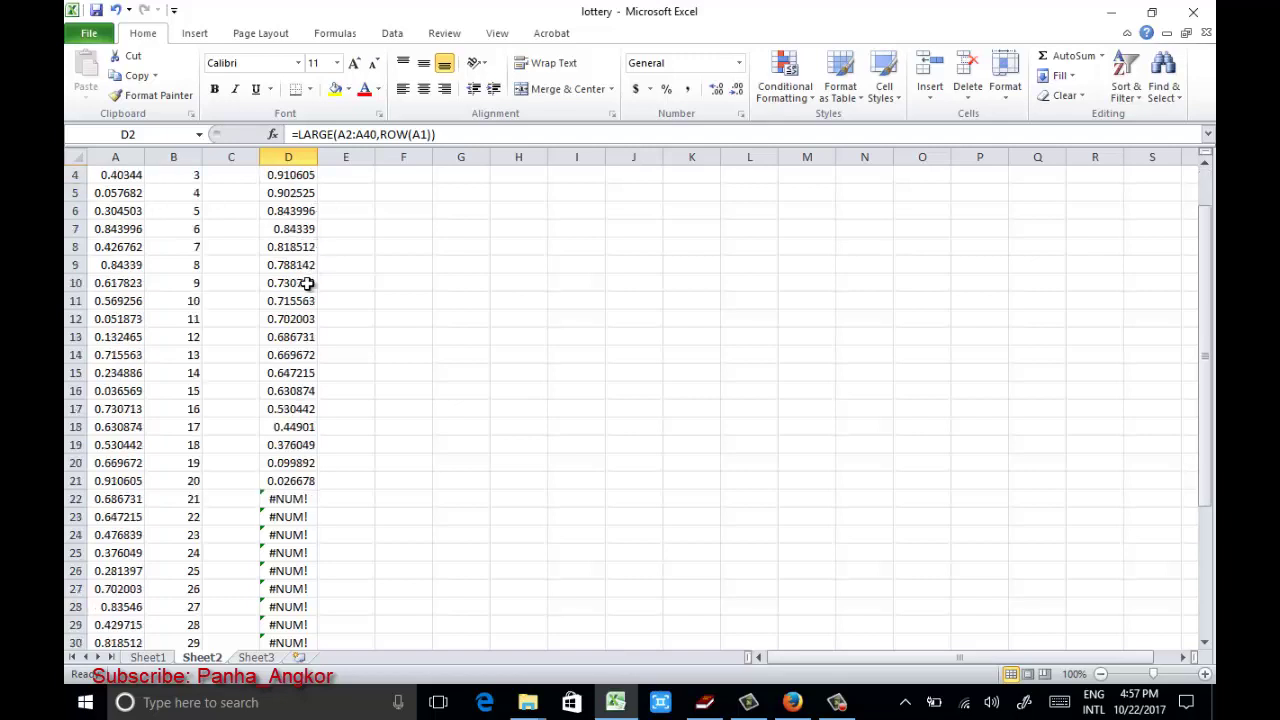
click(288, 271)
scroll(295, 262, up, 1)
click(306, 194)
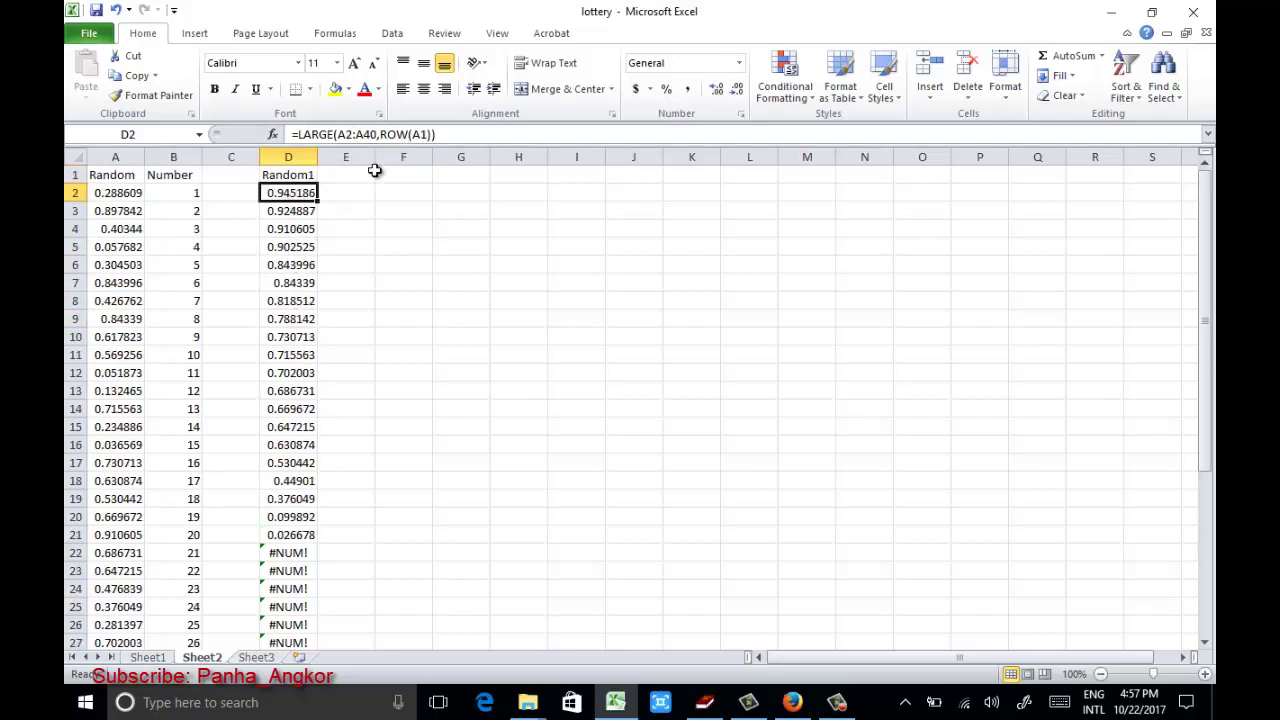
Step: Change D2 to =LARGE(A:A,ROW(A1)) and reapply it across D2:D40
click(353, 134)
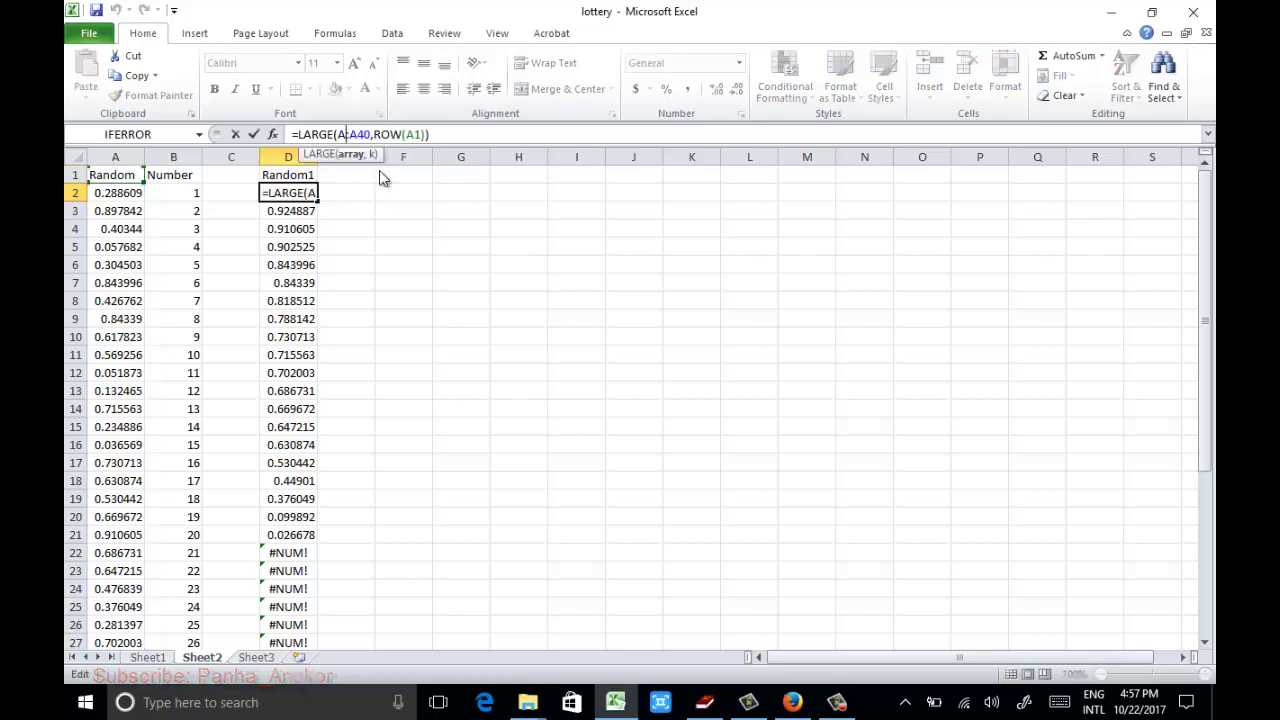
key(BackSpace)
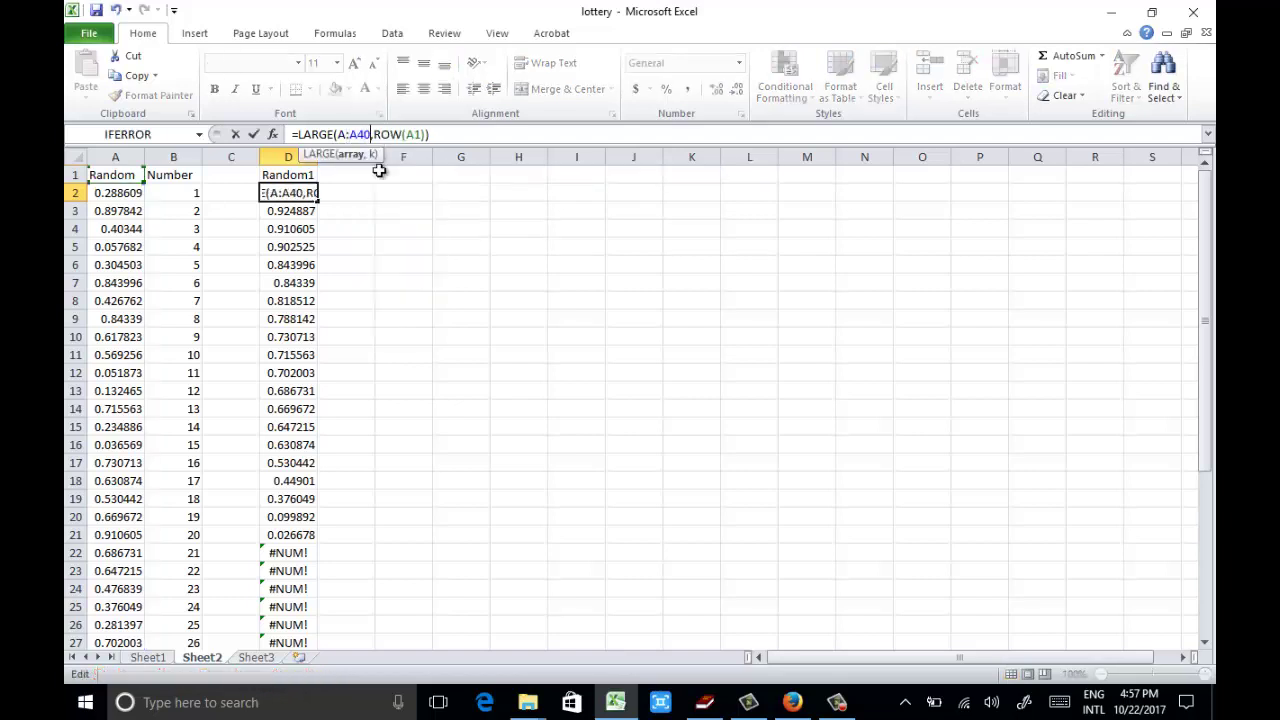
key(Delete)
key(Delete)
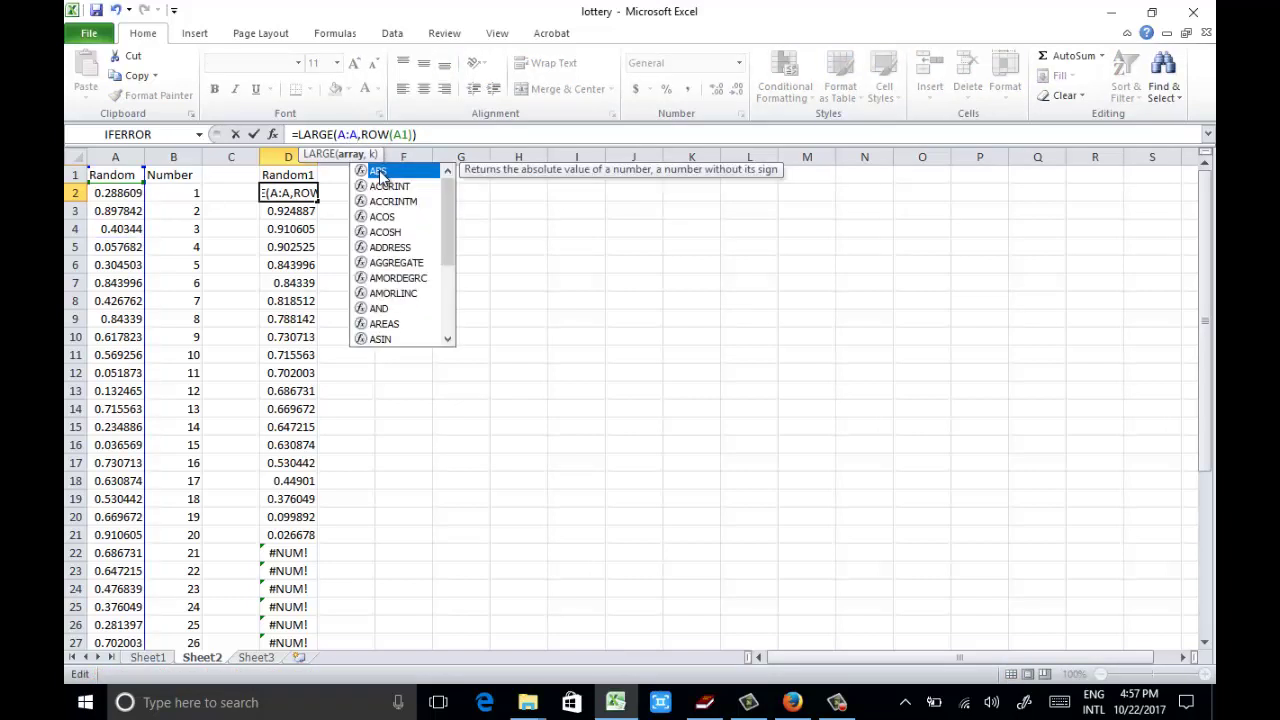
key(Return)
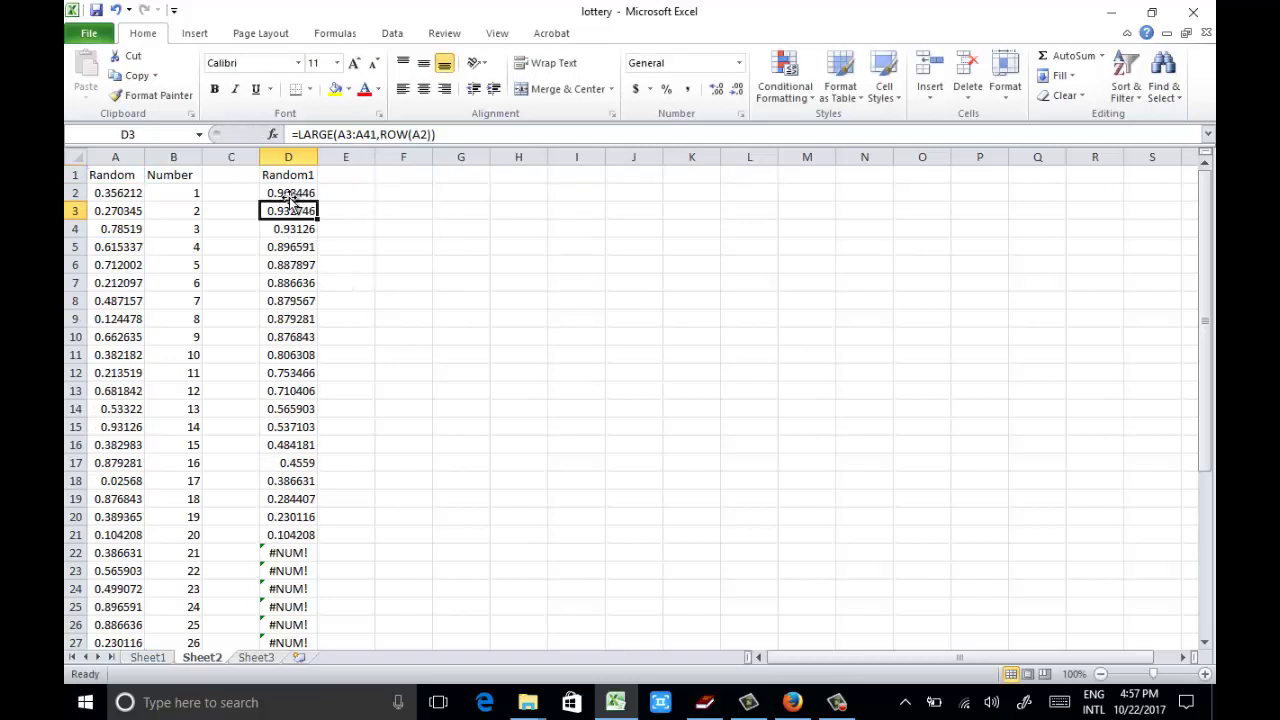
click(288, 193)
scroll(380, 470, down, 10)
shift+click(288, 336)
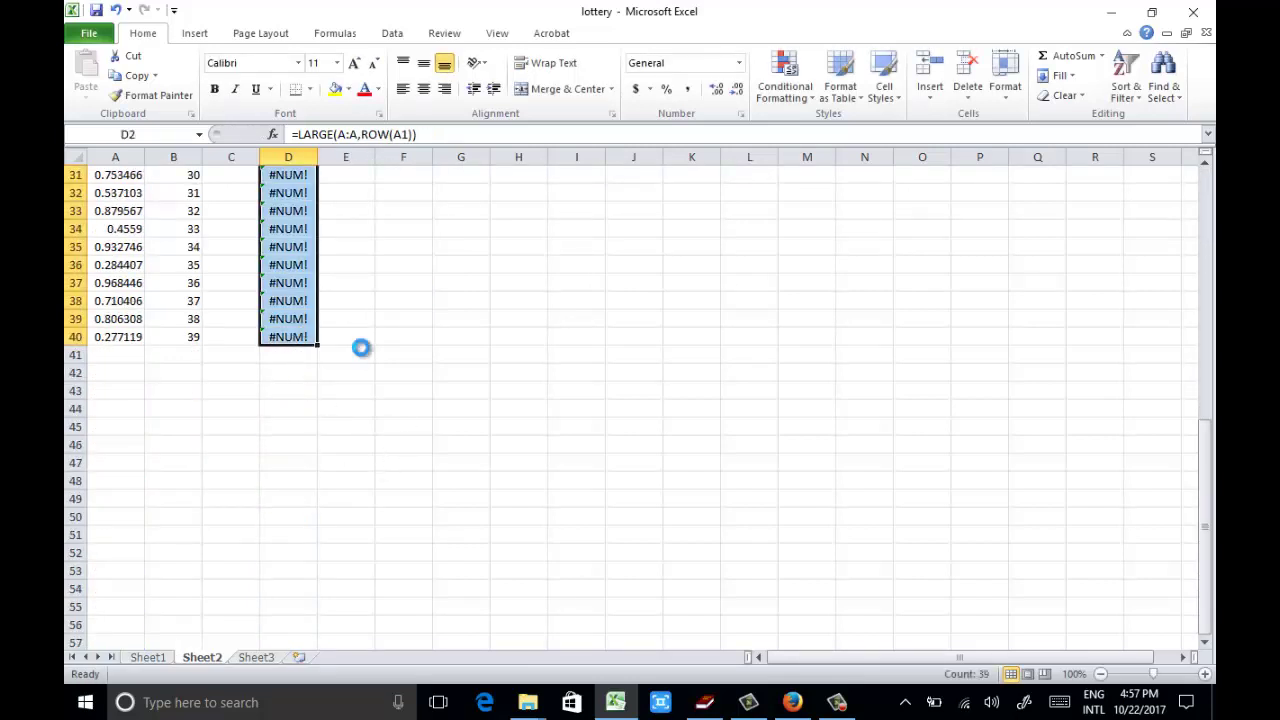
scroll(320, 300, up, 9)
scroll(330, 370, up, 1)
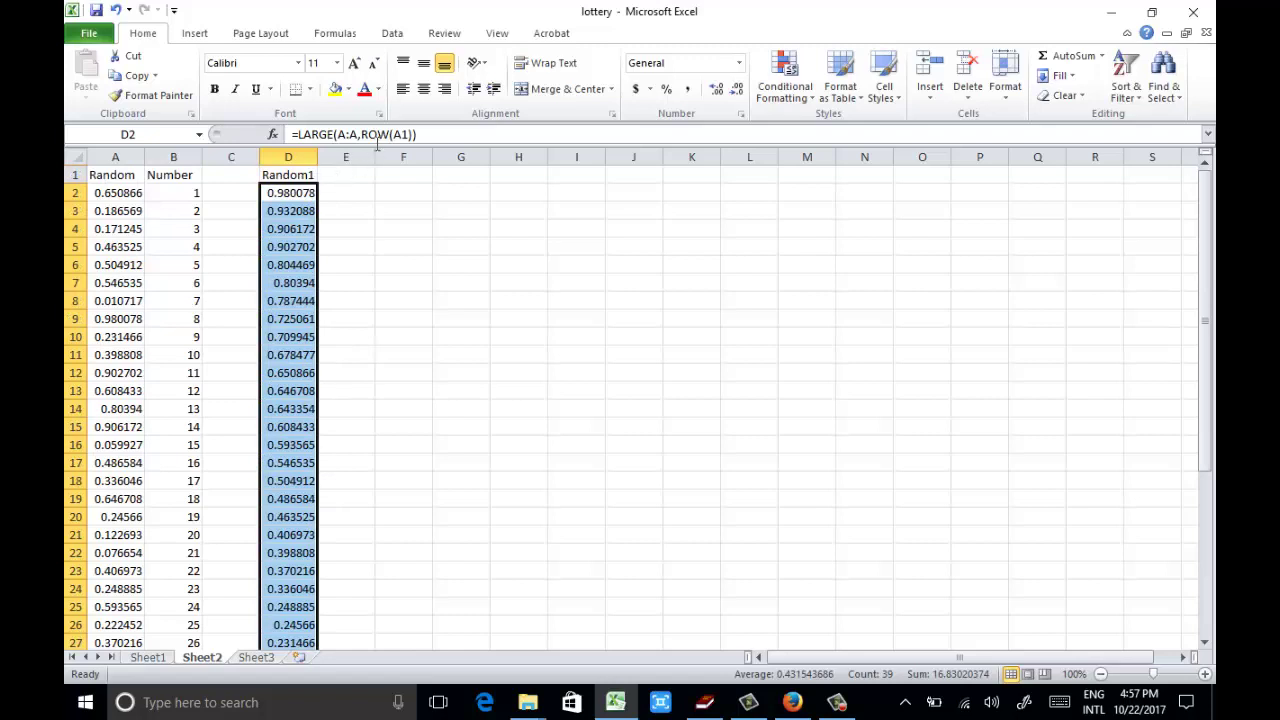
click(385, 190)
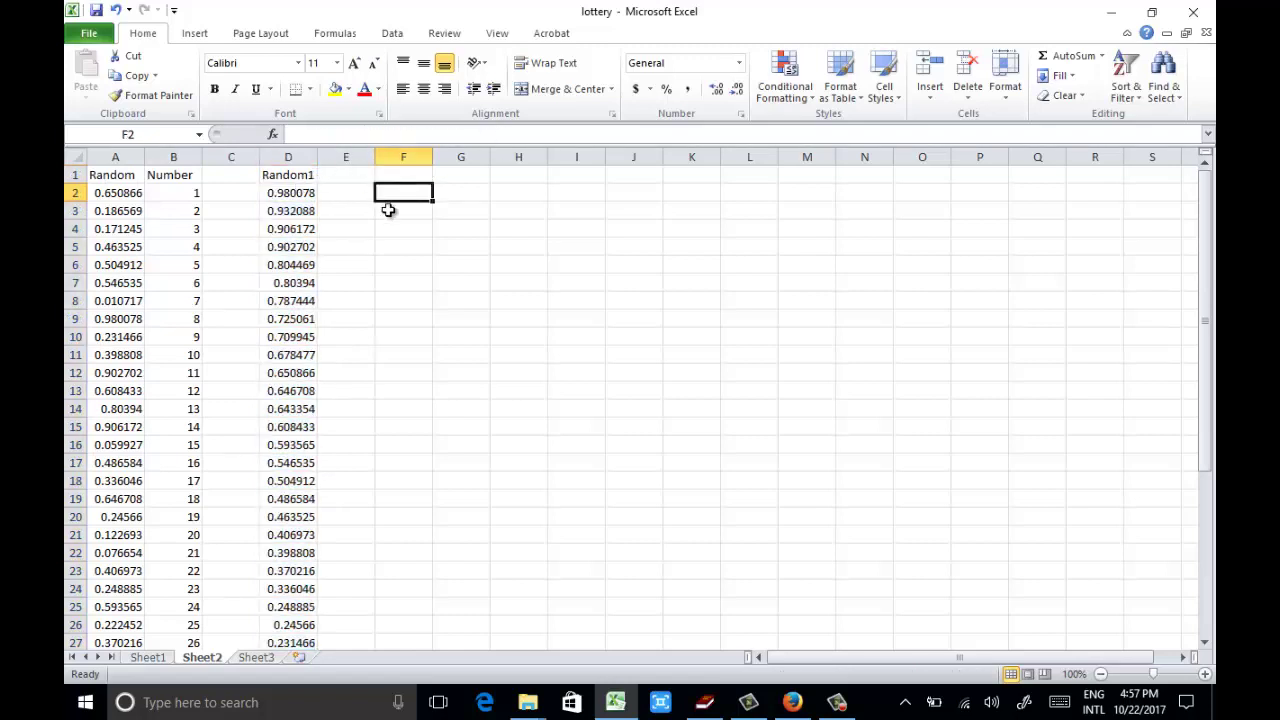
Step: Add the heading Number generator in F1 and widen column F to fit it
click(403, 175)
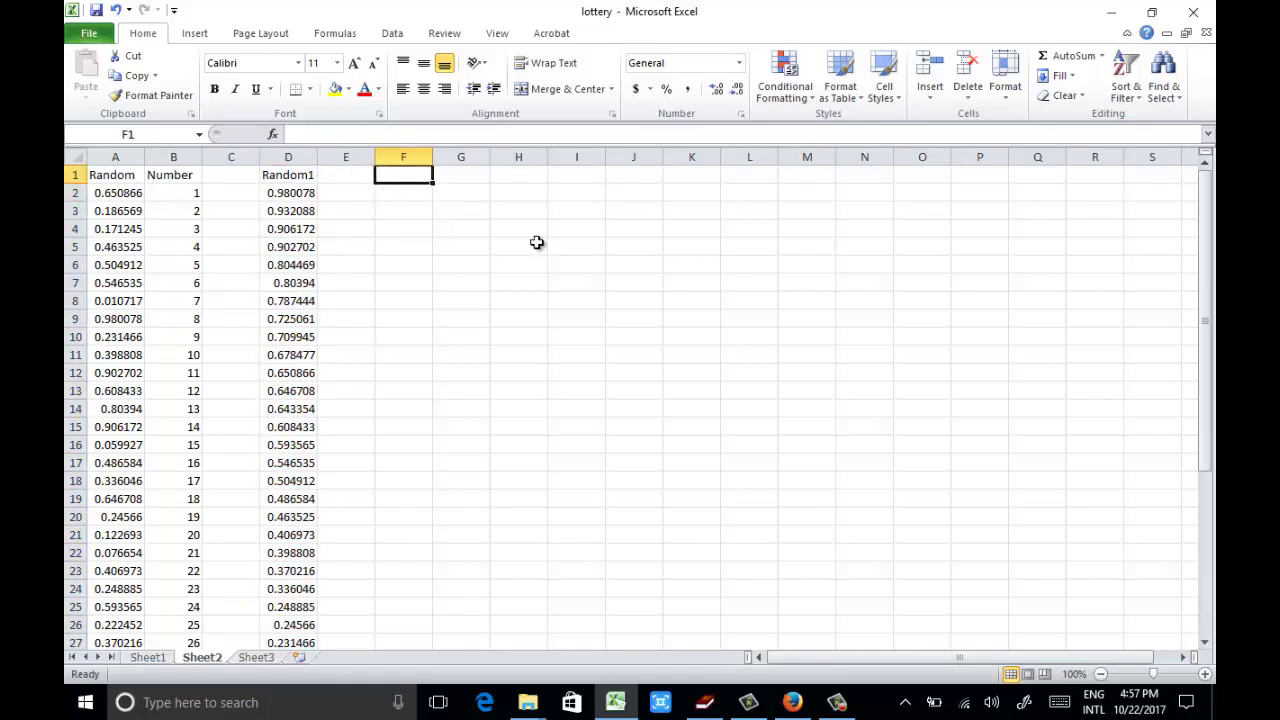
text(Number generator)
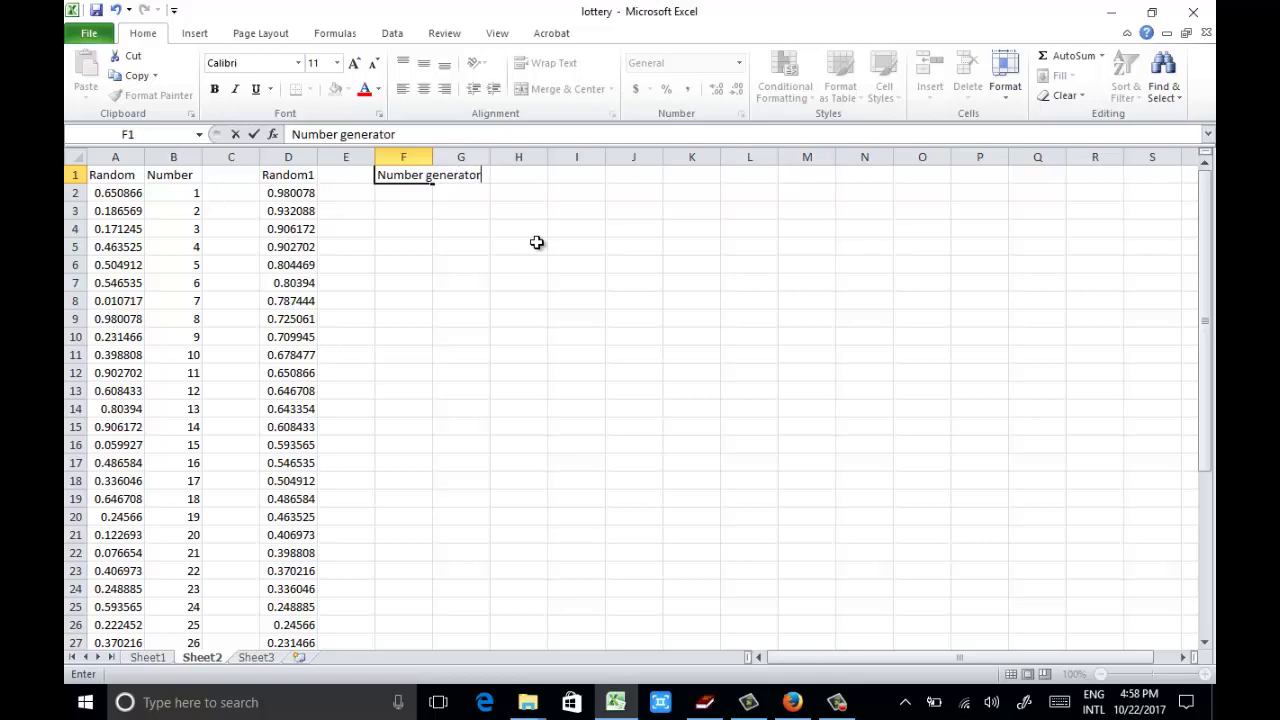
key(Return)
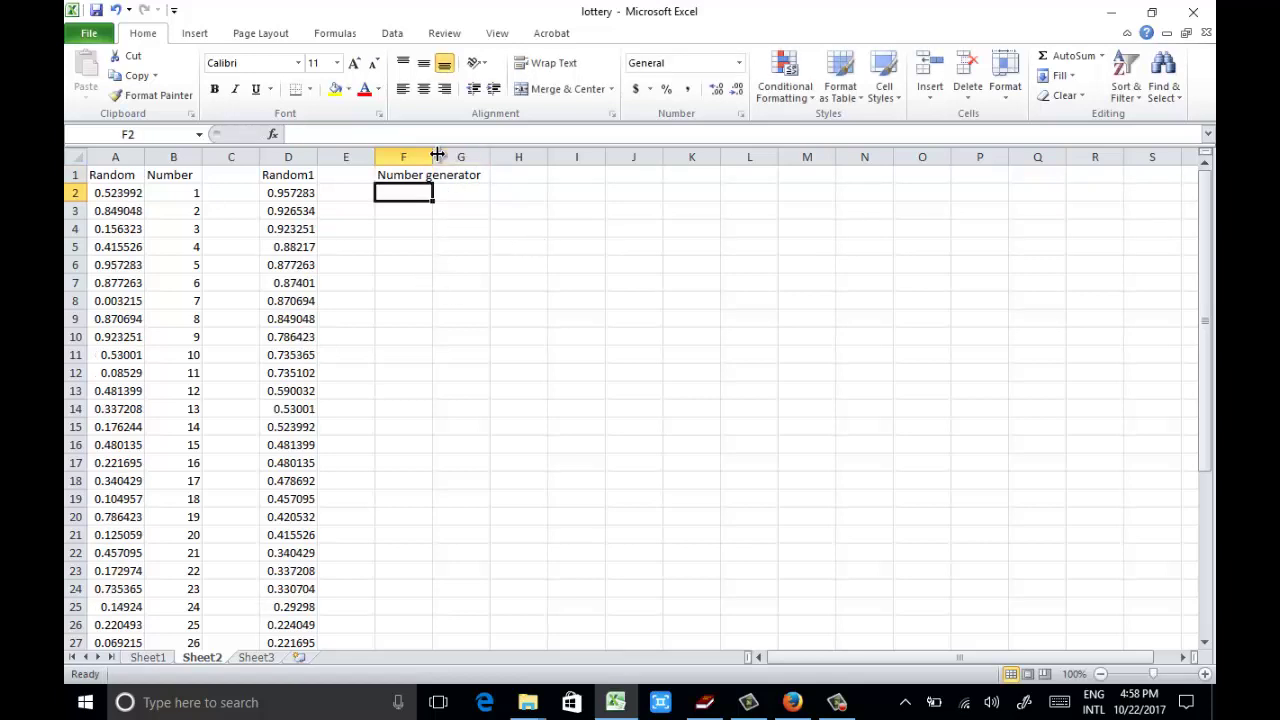
double_click(437, 155)
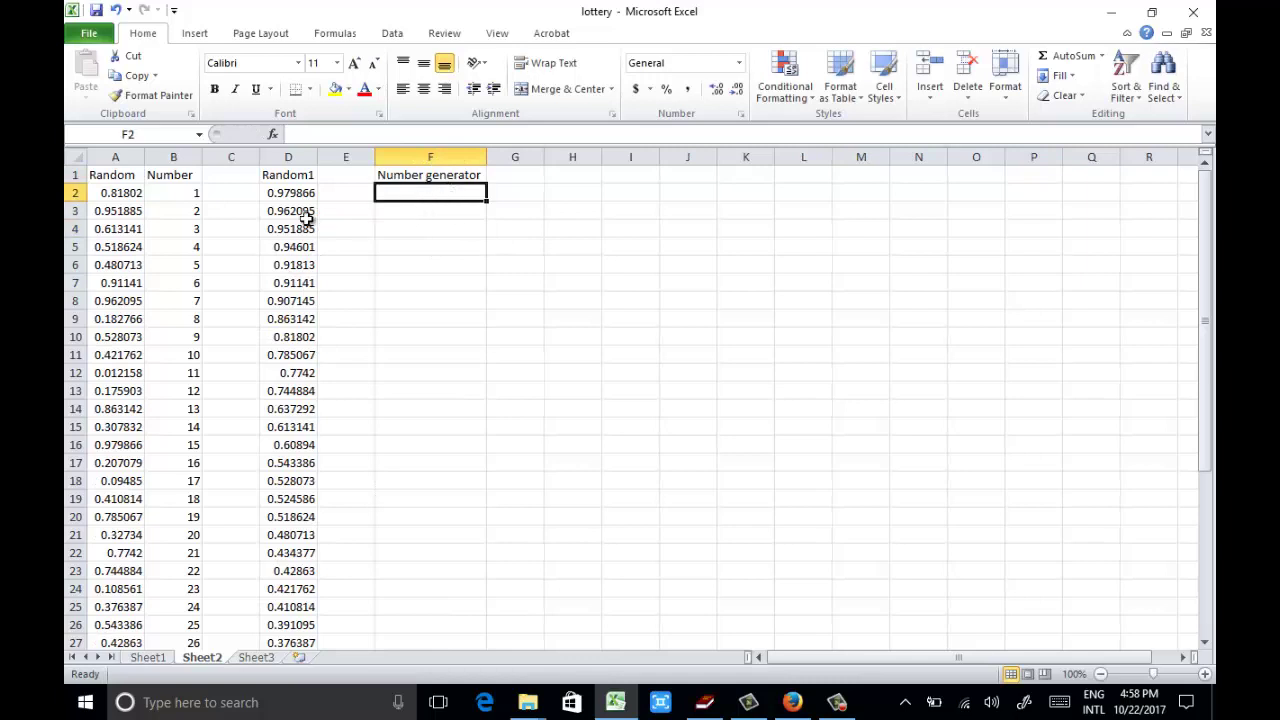
Step: Enter =VLOOKUP(D2,A:B,2,0) in cell F2
text(=)
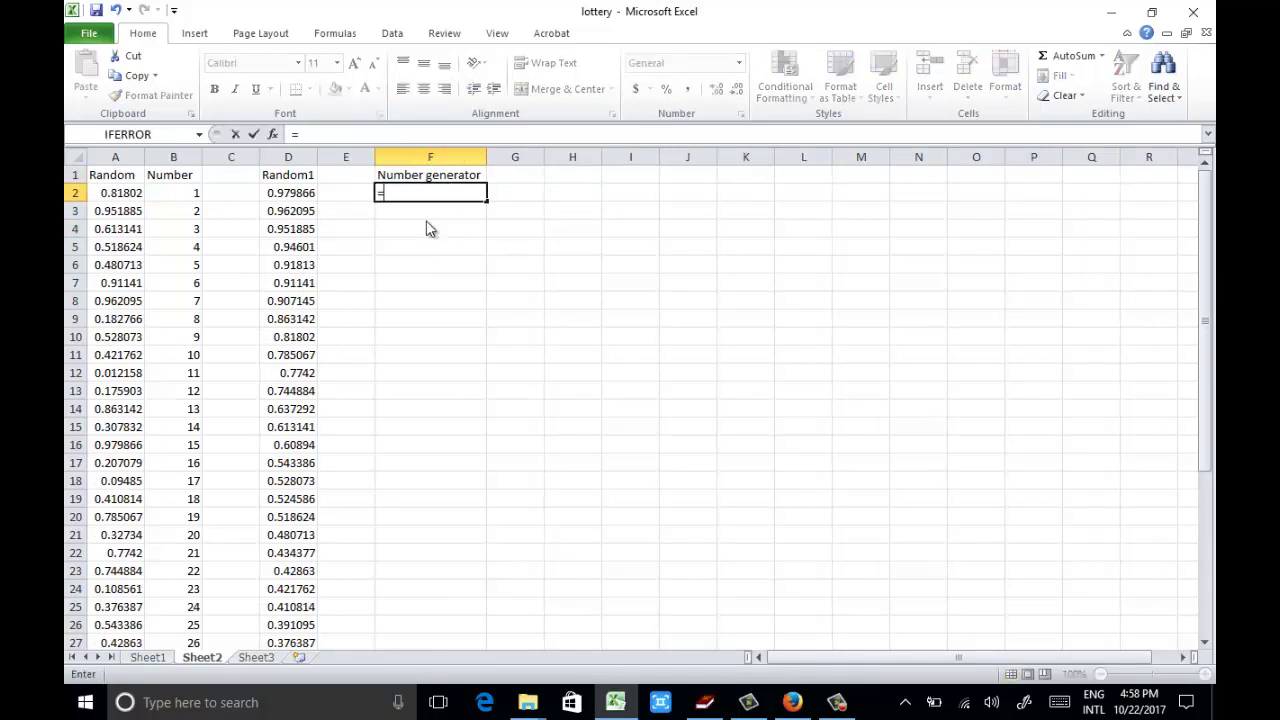
text(vlookup()
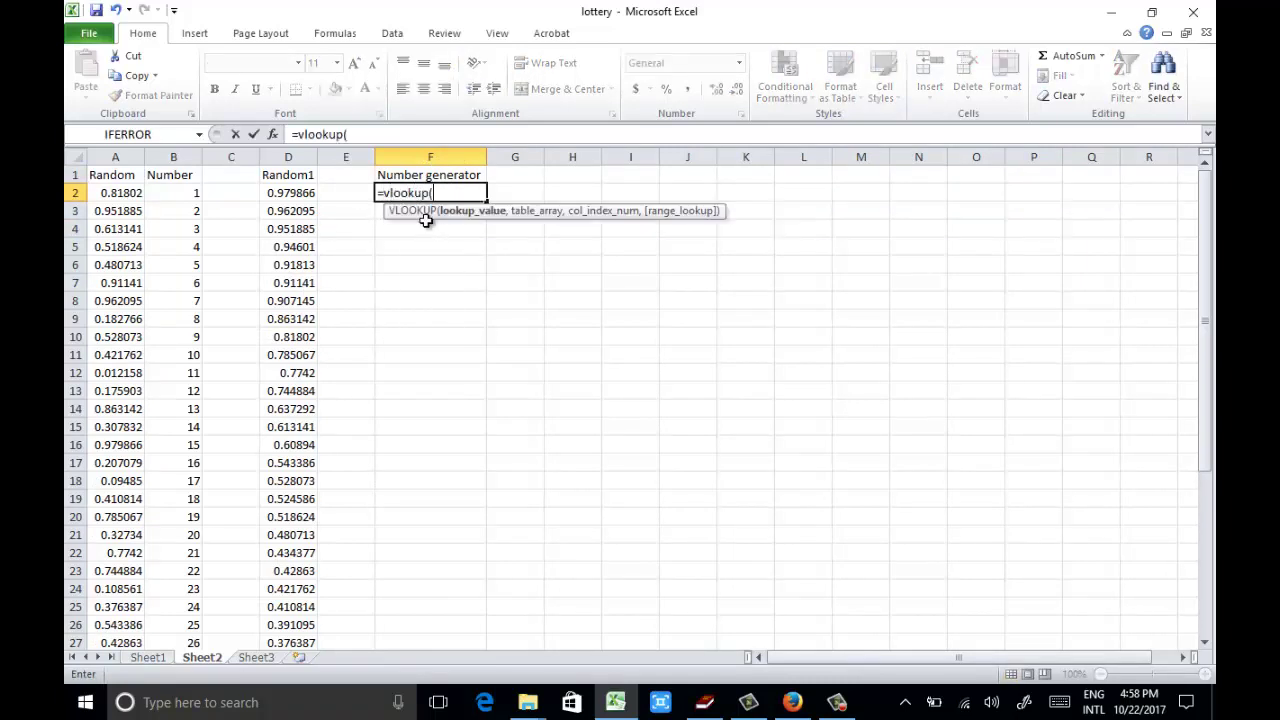
click(293, 193)
text(,)
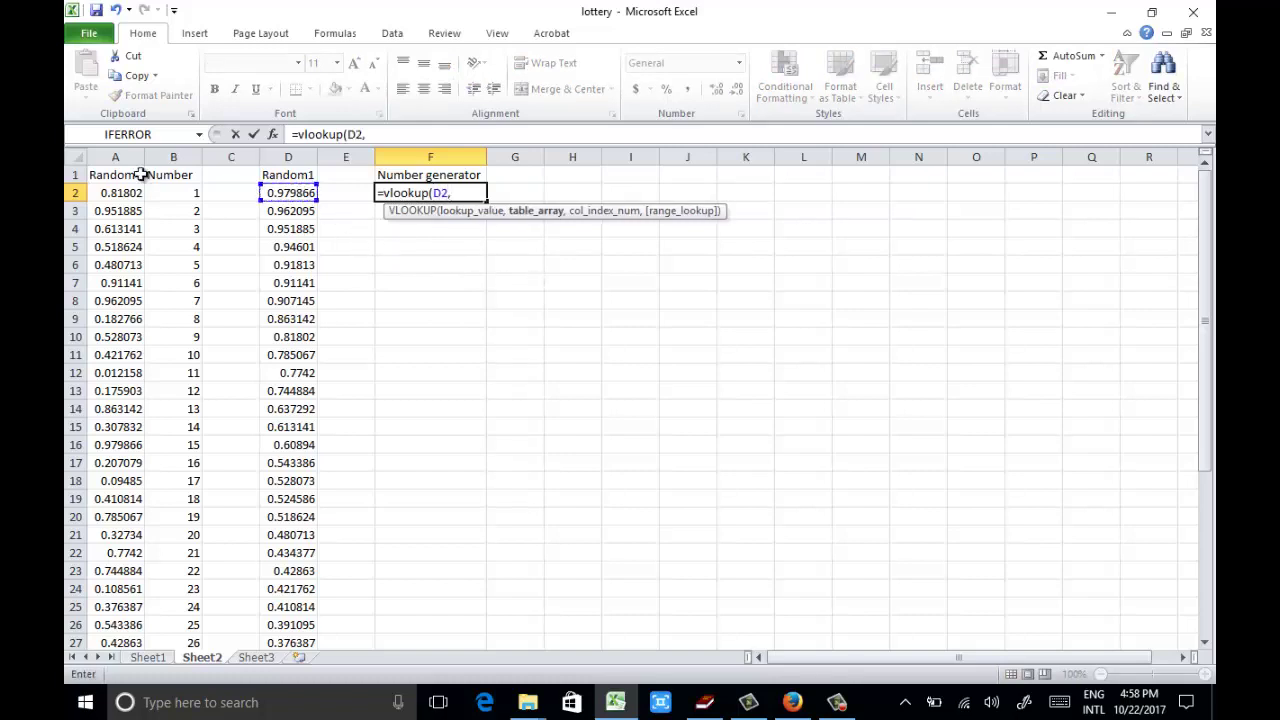
drag(120, 157, 170, 157)
click(412, 134)
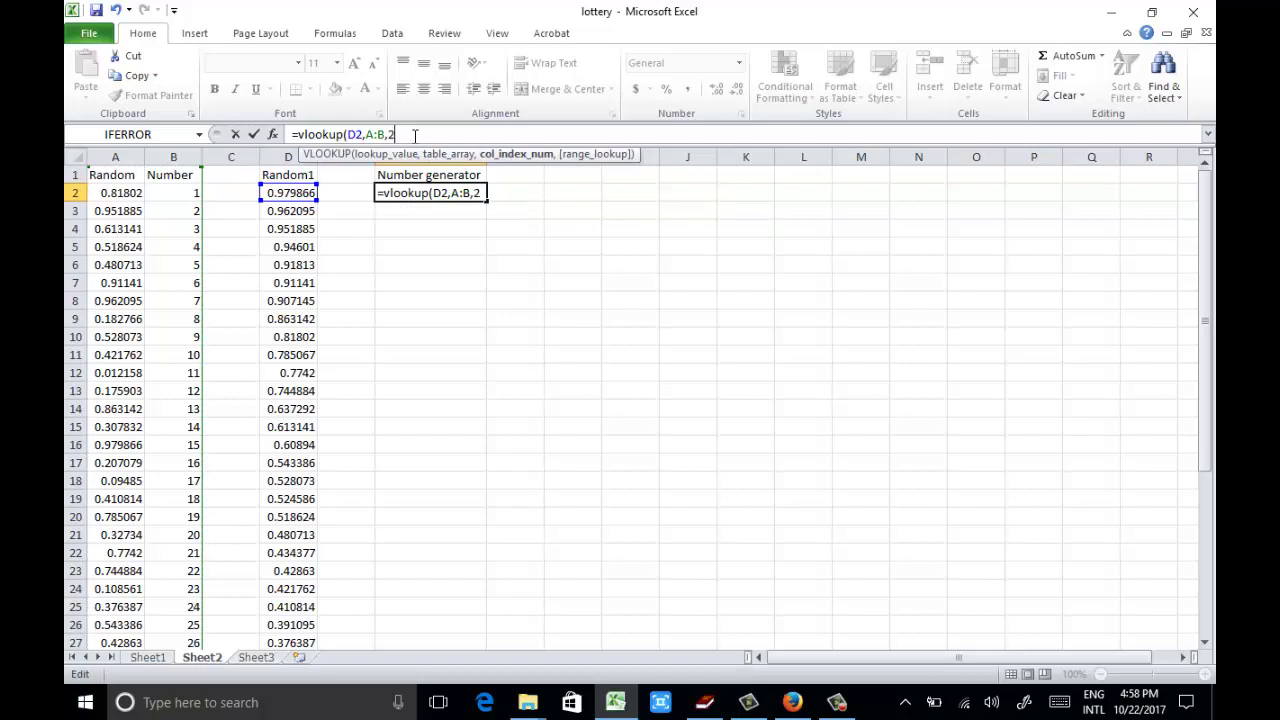
text(,0)
key(Return)
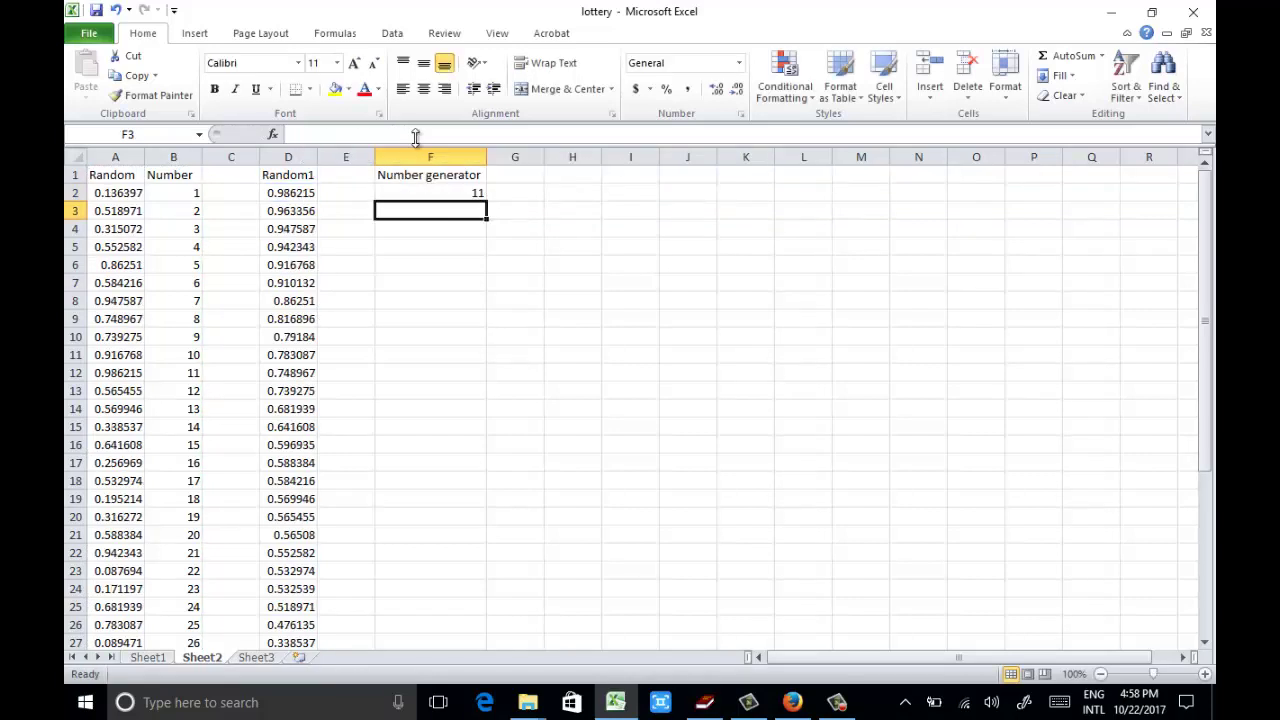
Step: Fill the VLOOKUP formula down from F2 to F40
click(455, 192)
scroll(481, 369, down, 2)
scroll(481, 369, down, 4)
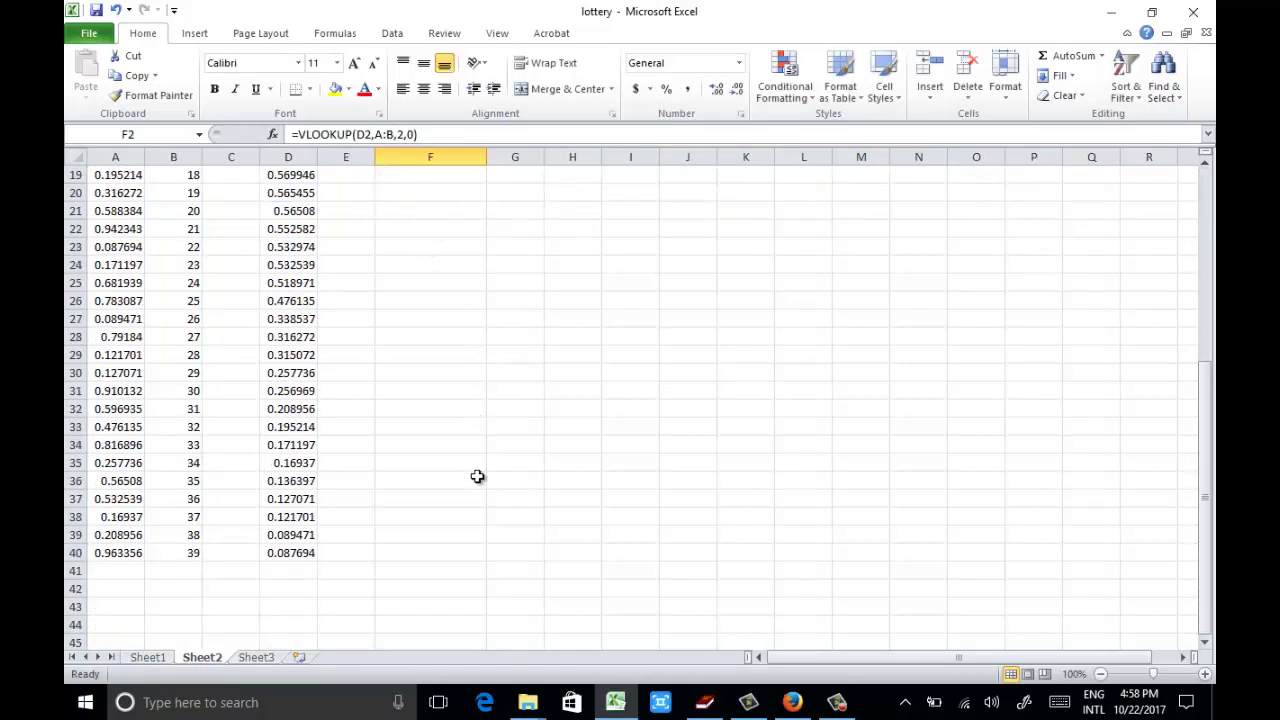
shift+click(423, 546)
click(423, 389)
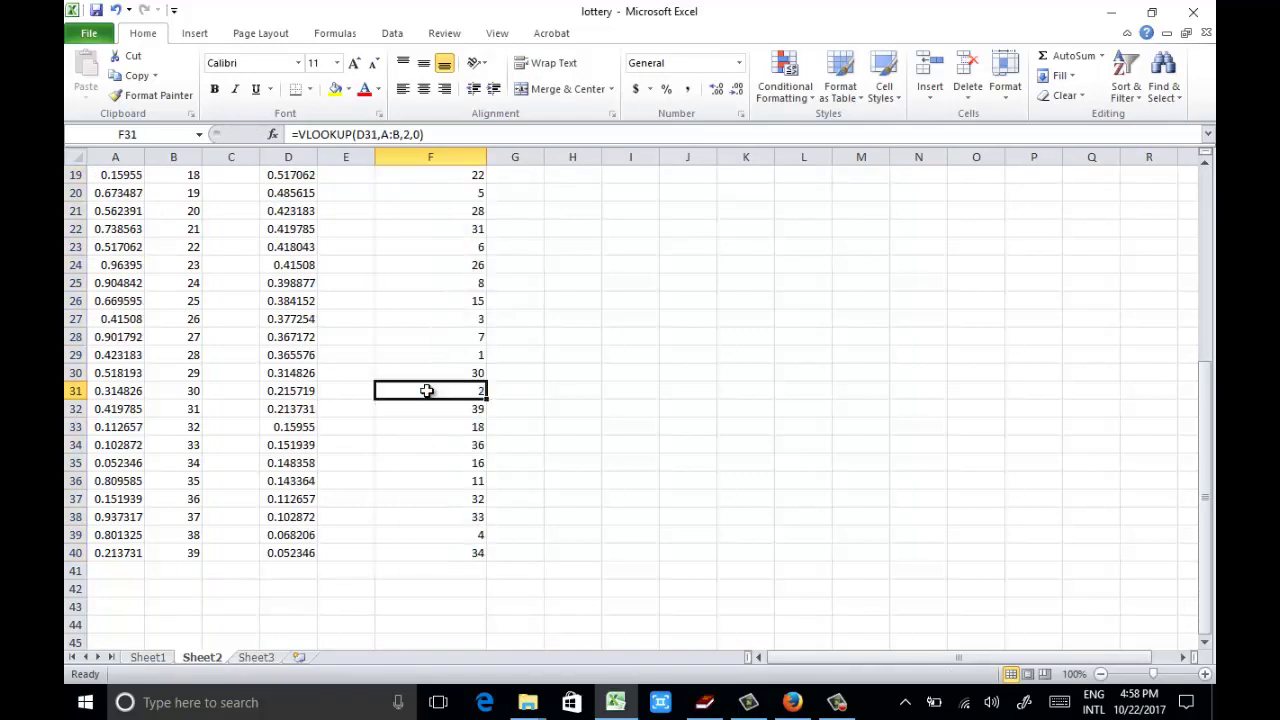
scroll(440, 360, up, 6)
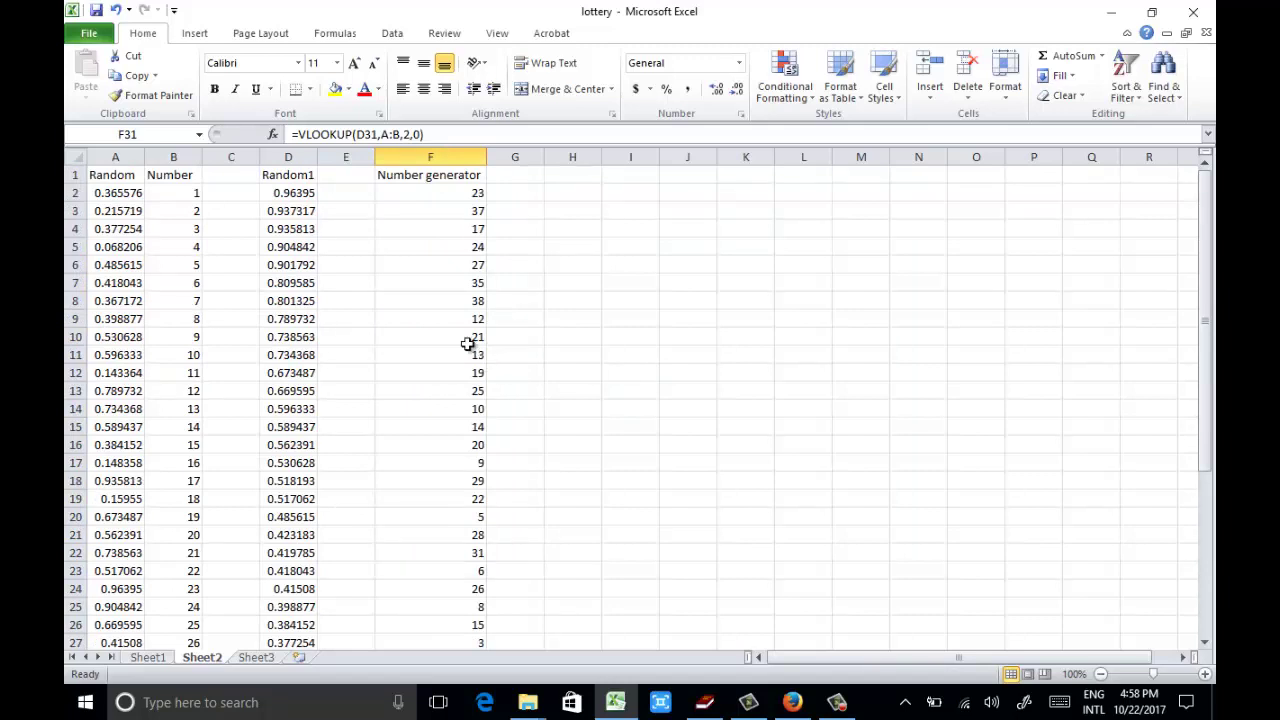
Step: Give the first six generated numbers, F2:F7, an orange fill
mouse_move(476, 190)
mouse_down()
mouse_move(472, 308)
mouse_move(479, 230)
mouse_move(478, 288)
mouse_up()
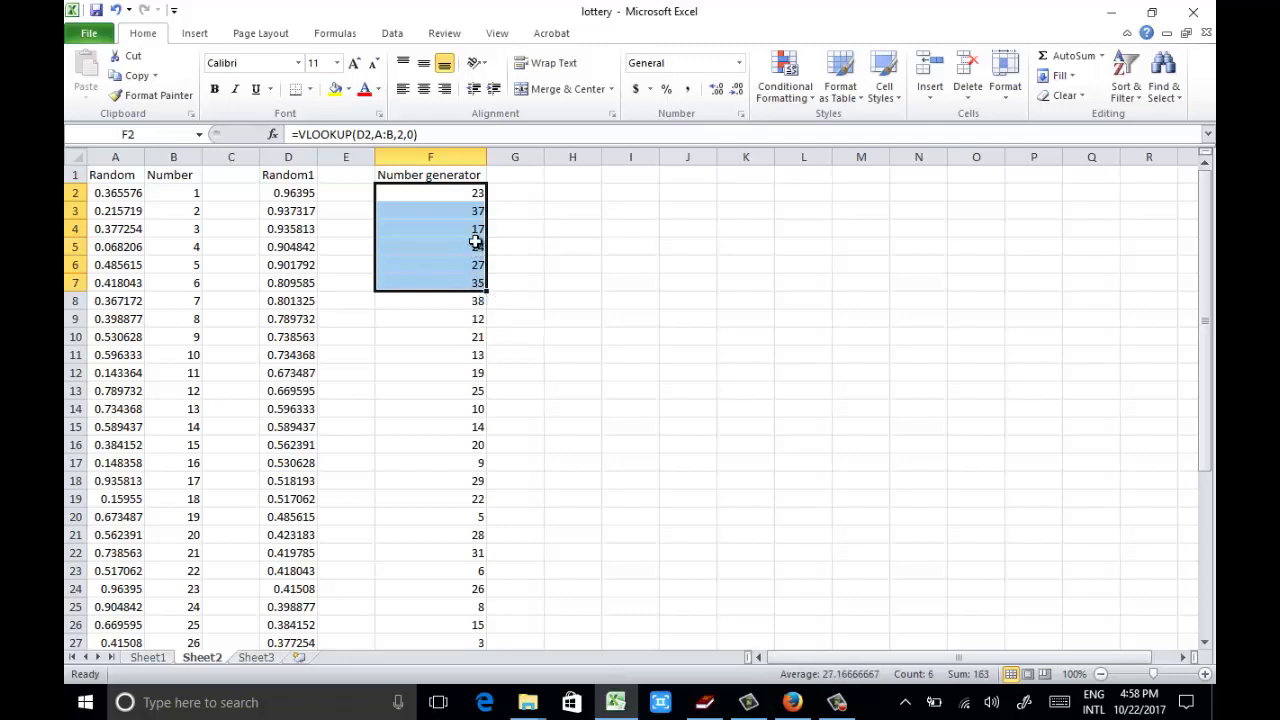
click(349, 90)
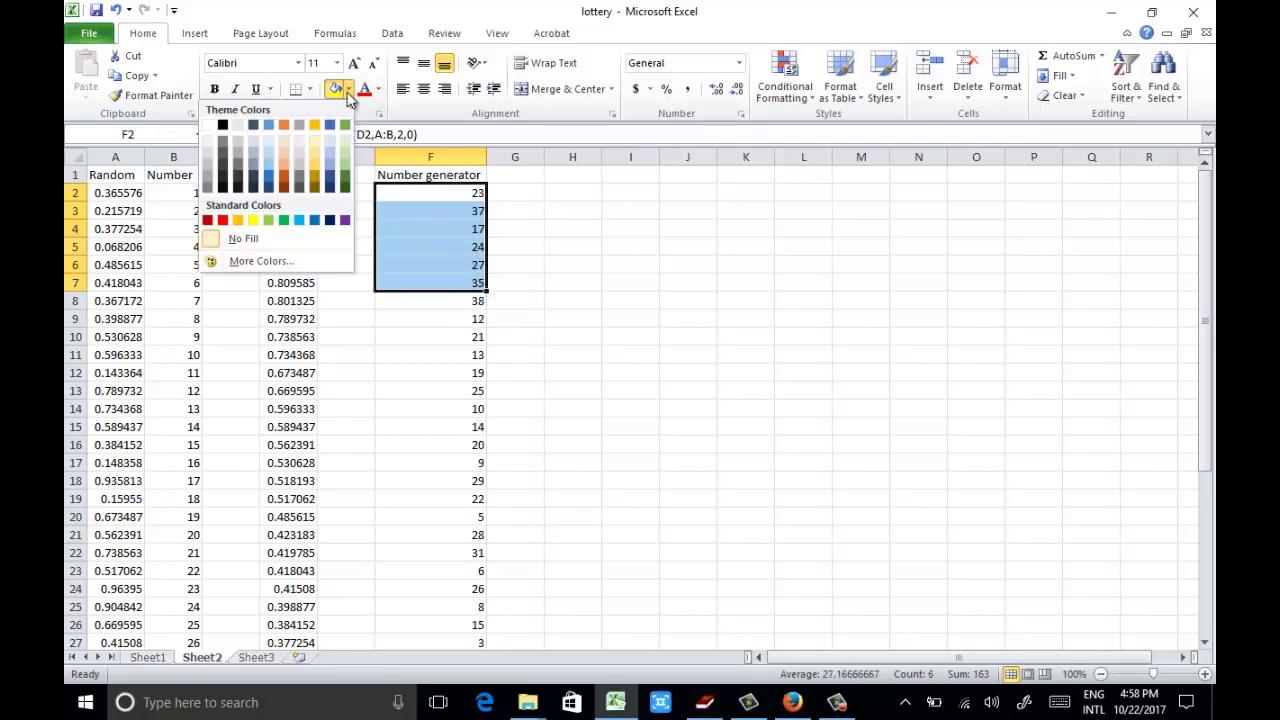
click(284, 124)
click(430, 336)
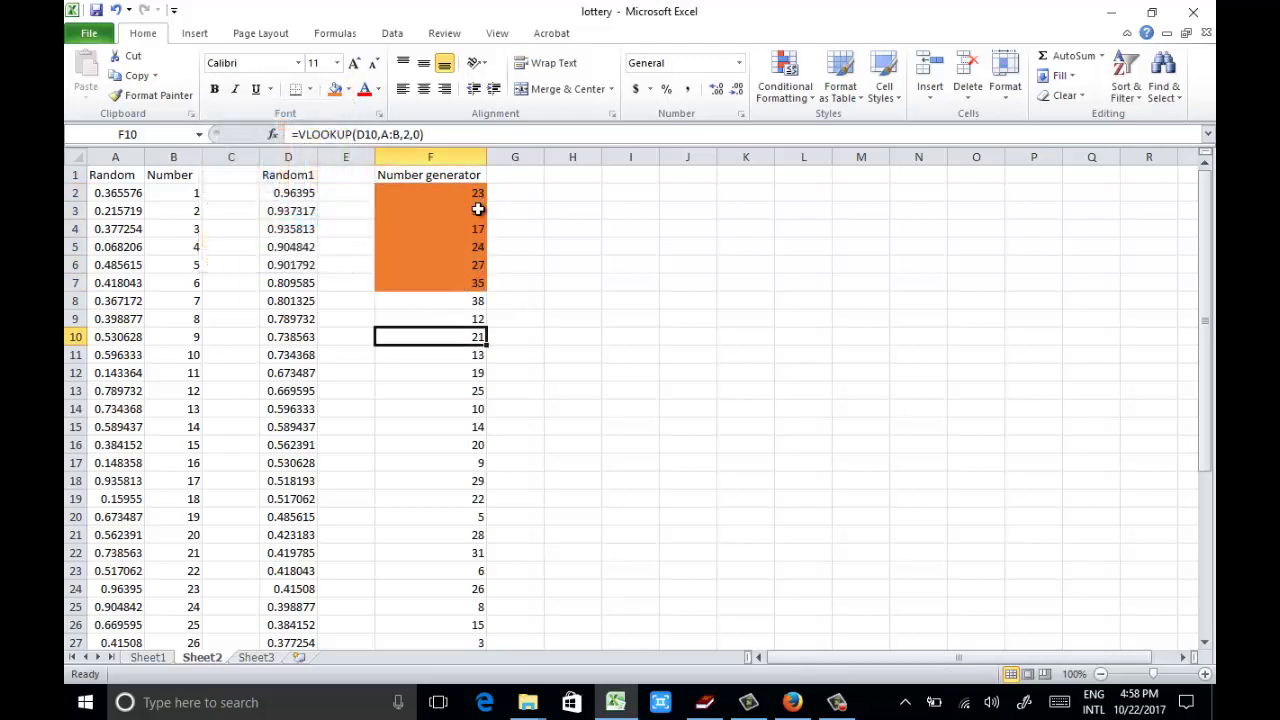
Step: Give the next six generated numbers, F8:F13, a green fill
click(476, 303)
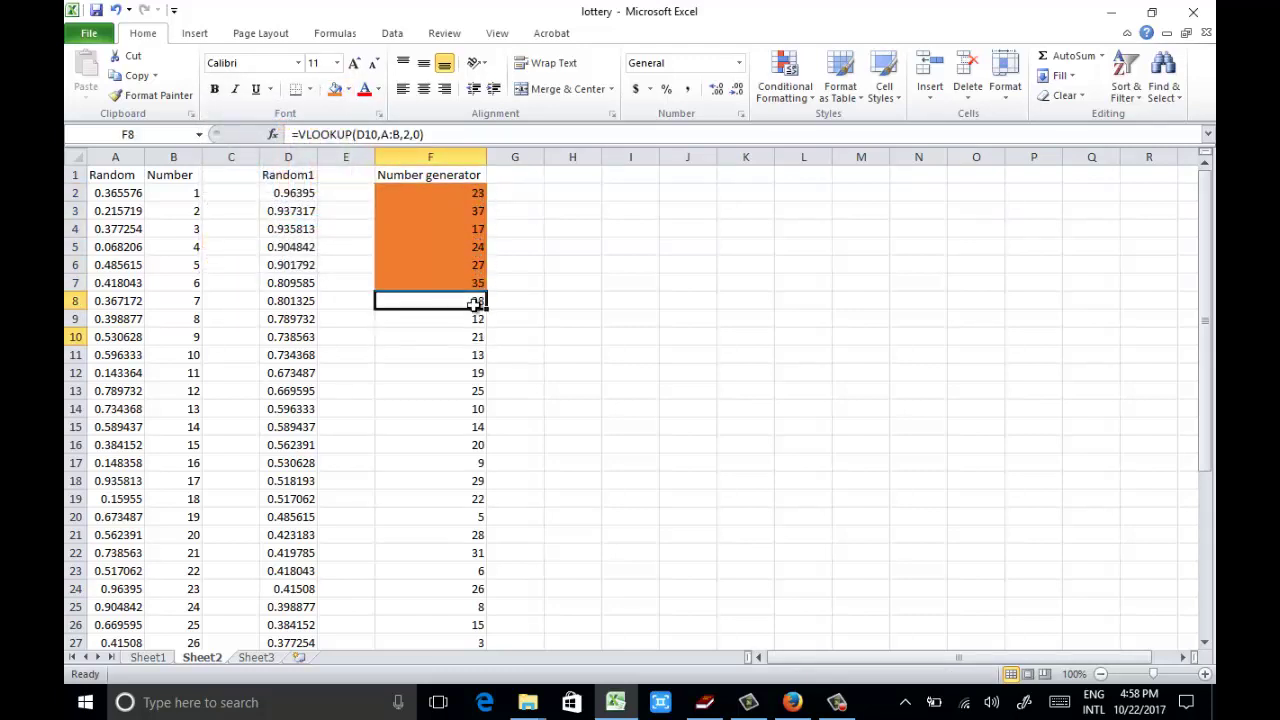
drag(476, 303, 472, 392)
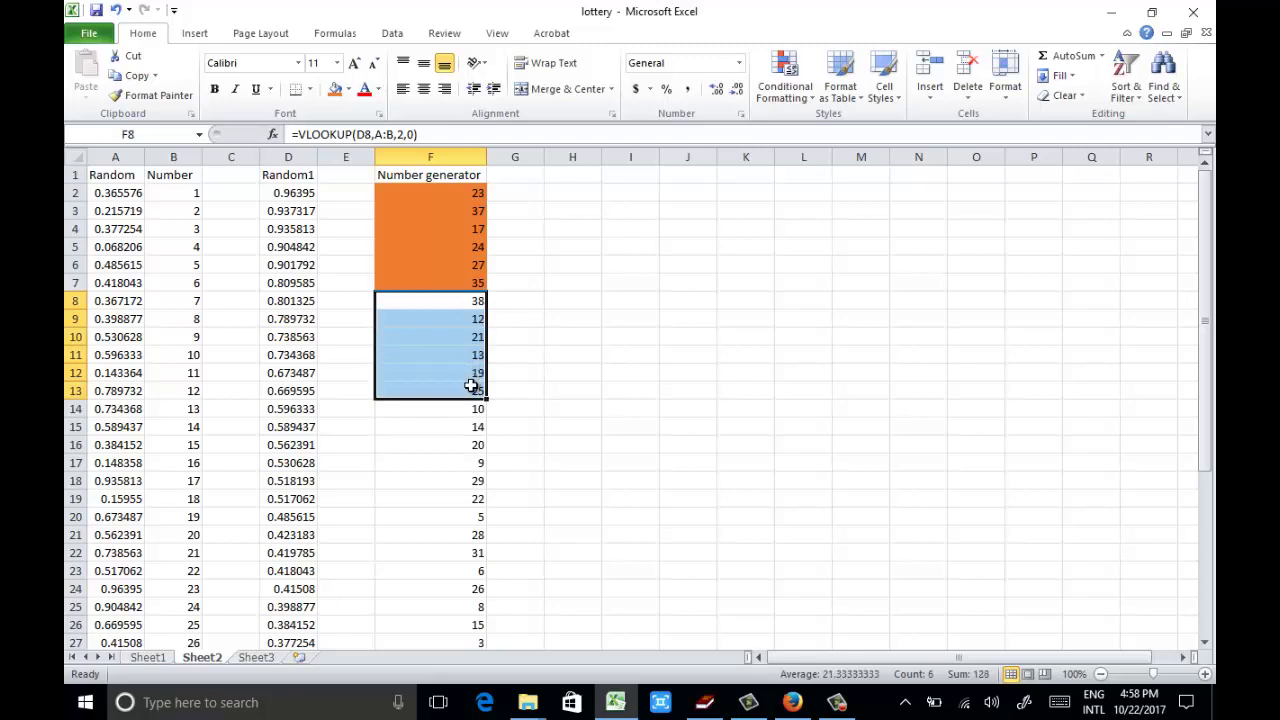
click(347, 90)
click(336, 178)
scroll(445, 363, down, 4)
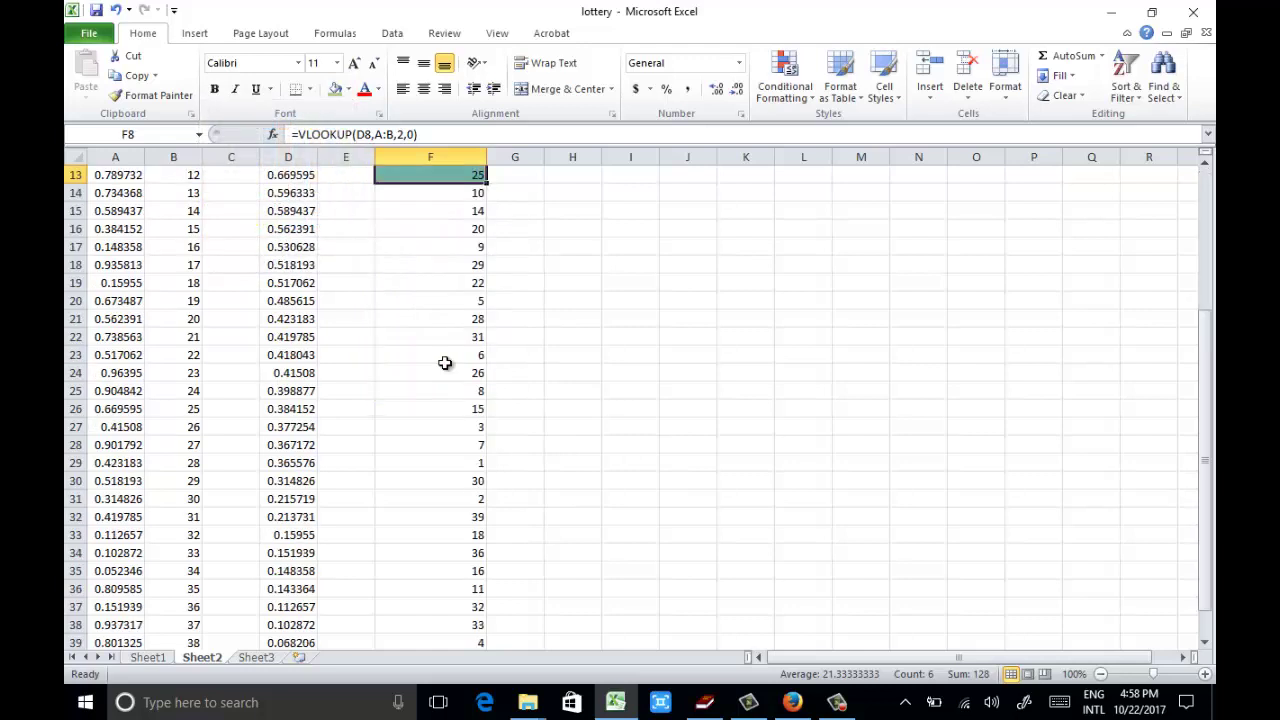
scroll(445, 363, up, 4)
click(480, 355)
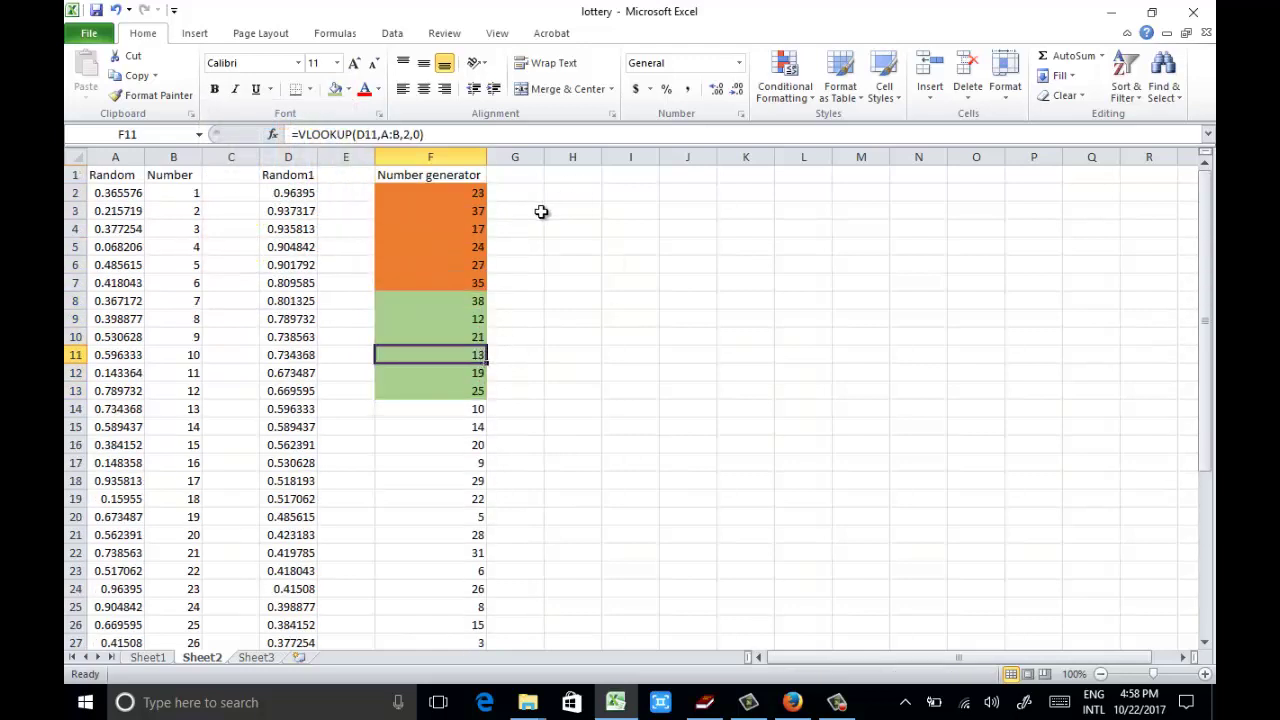
click(521, 264)
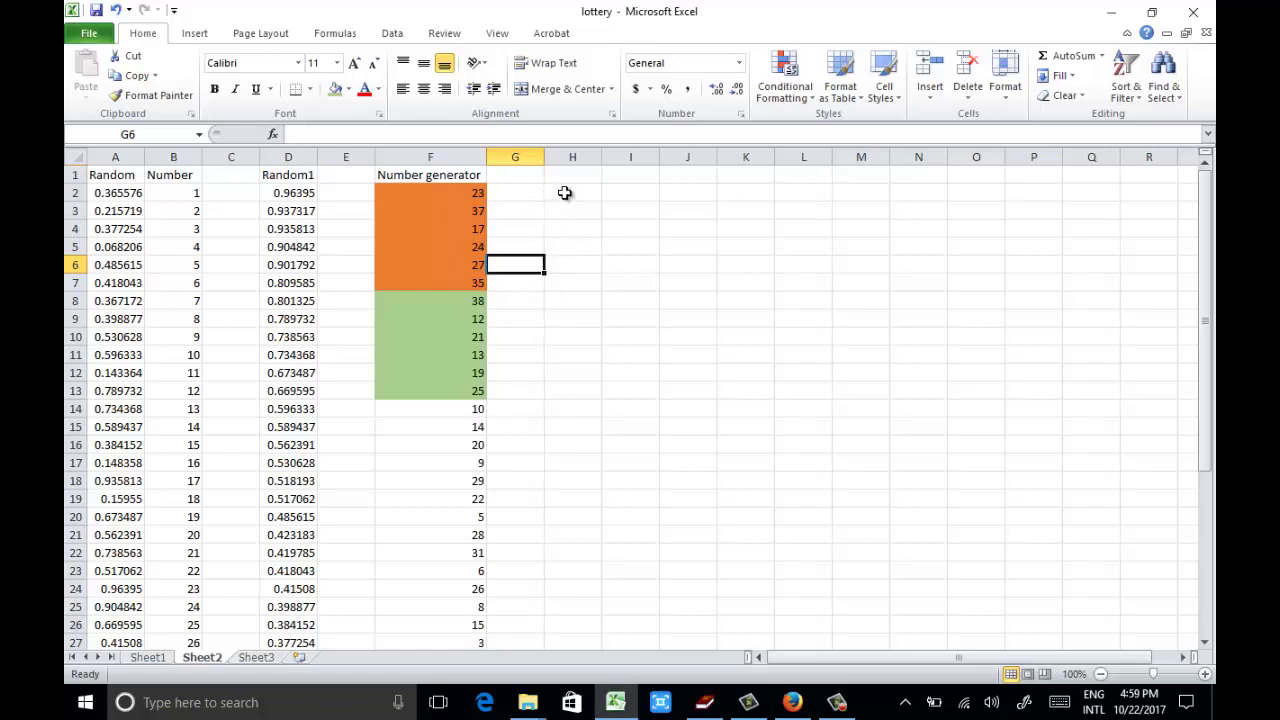
Step: Trigger several recalculations by editing empty cells in column H to redraw the RAND values
double_click(571, 190)
click(574, 229)
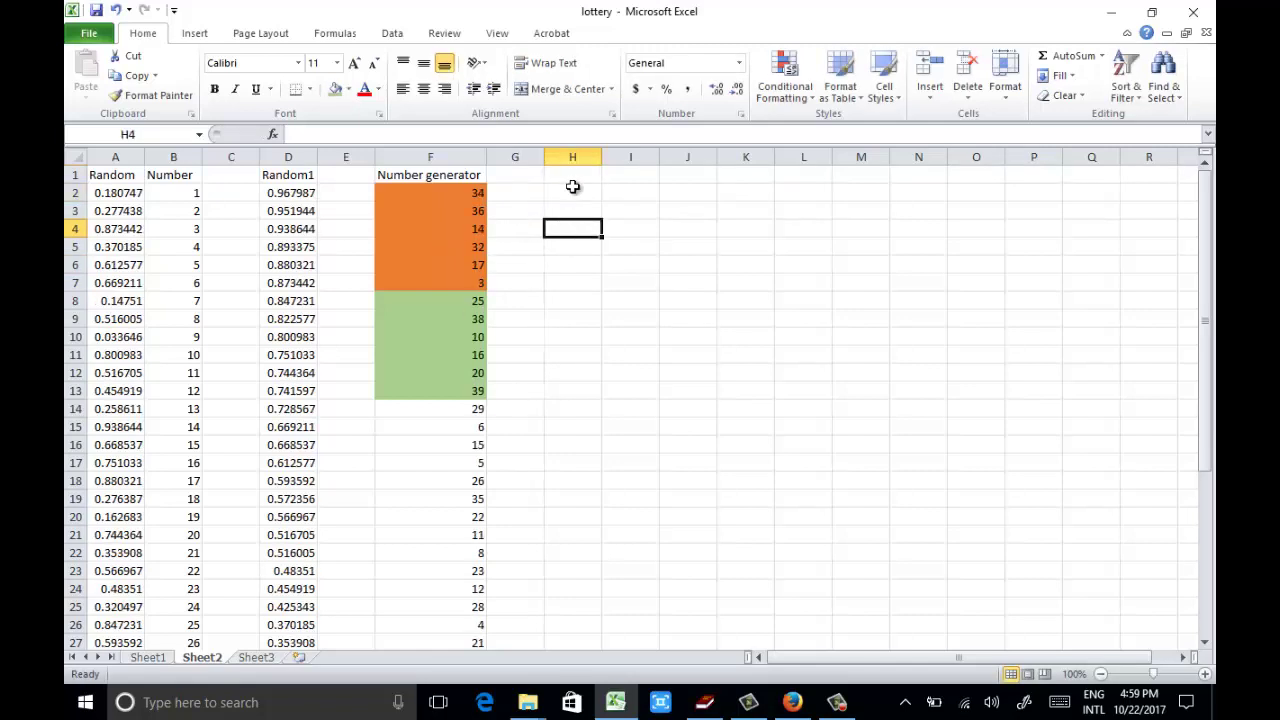
double_click(572, 190)
click(574, 228)
double_click(573, 192)
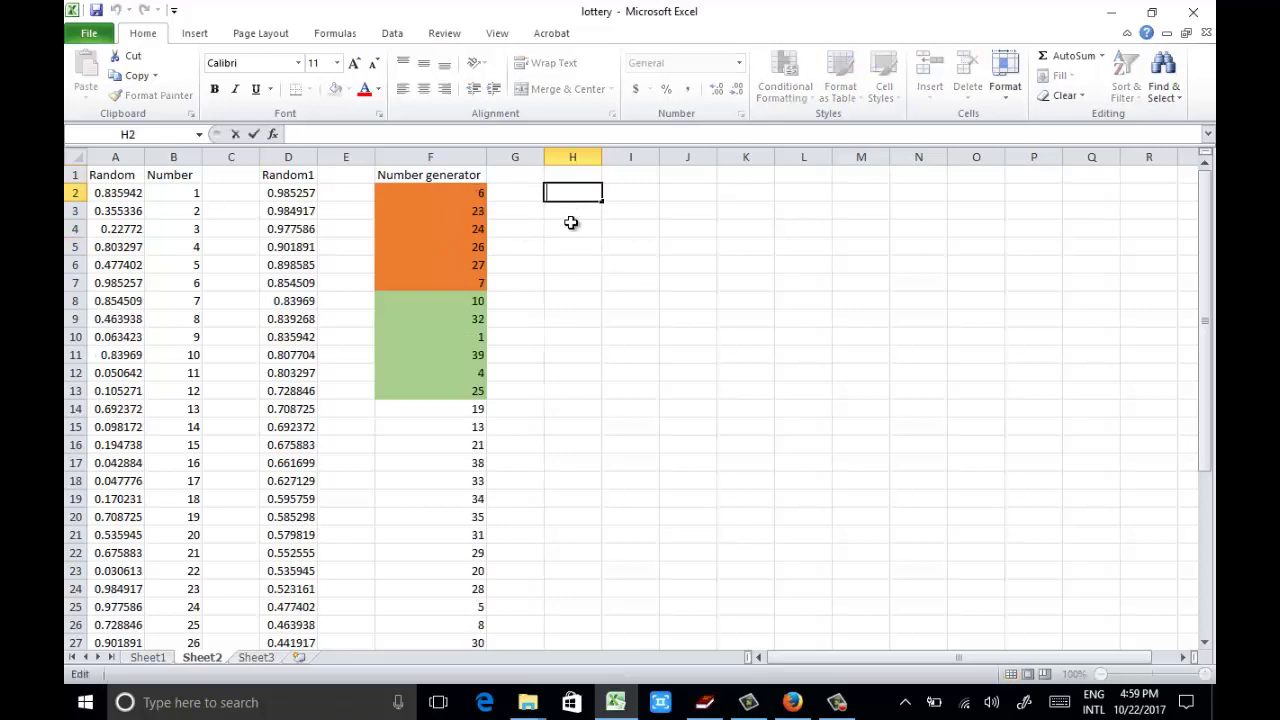
click(572, 225)
double_click(570, 191)
click(581, 231)
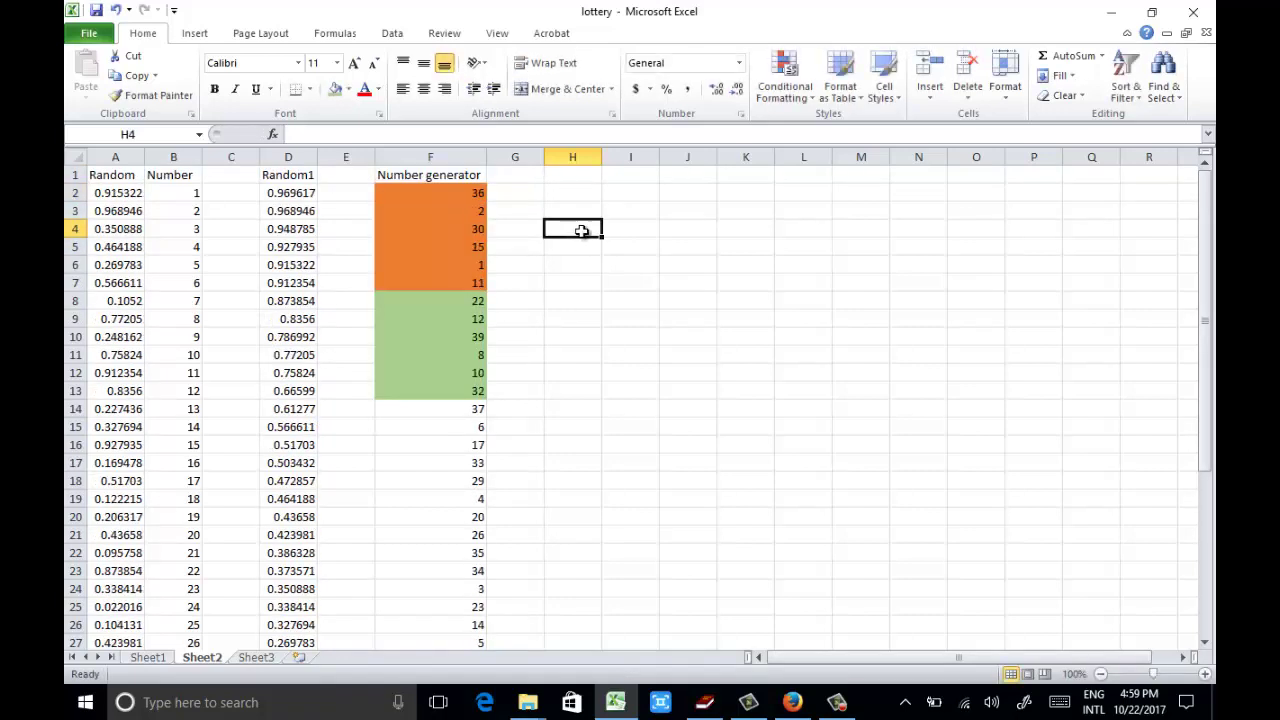
click(575, 246)
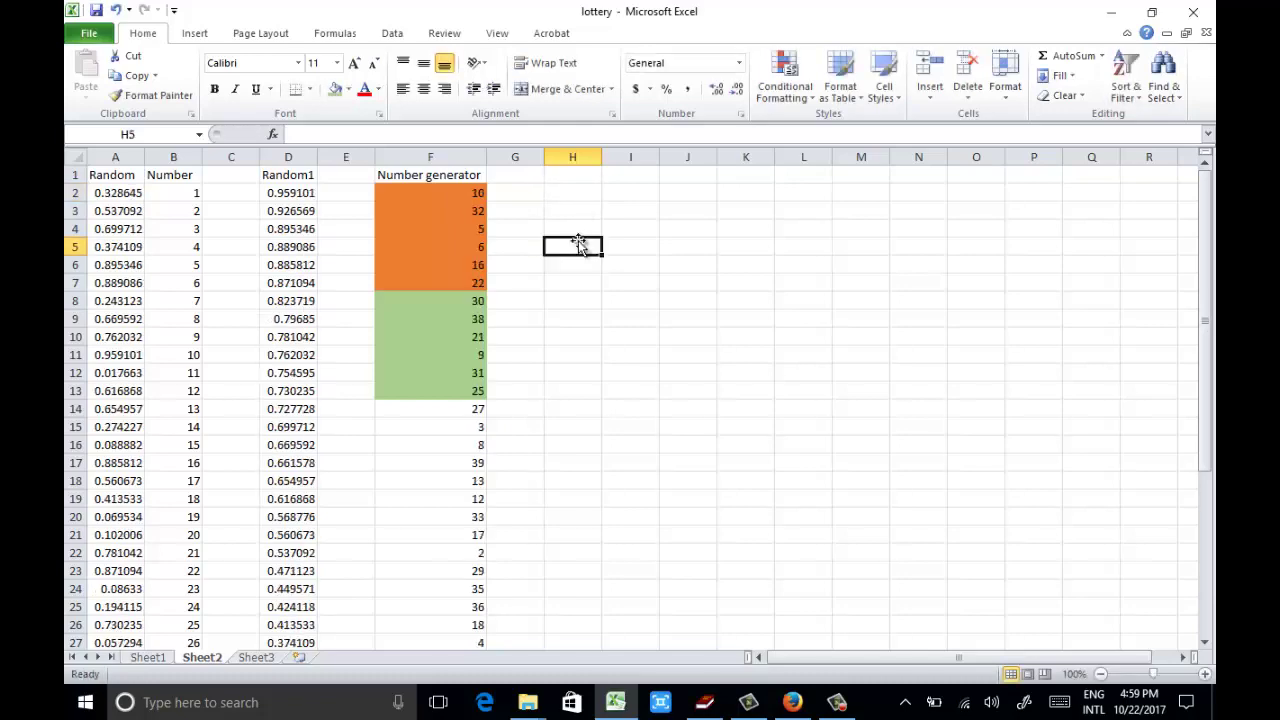
scroll(578, 231, down, 3)
scroll(578, 231, up, 3)
Step: Keep recalculating until orange shows 20, 37, 13, 32, 8, 33 and green 25, 19, 29, 14, 28, 24
click(572, 196)
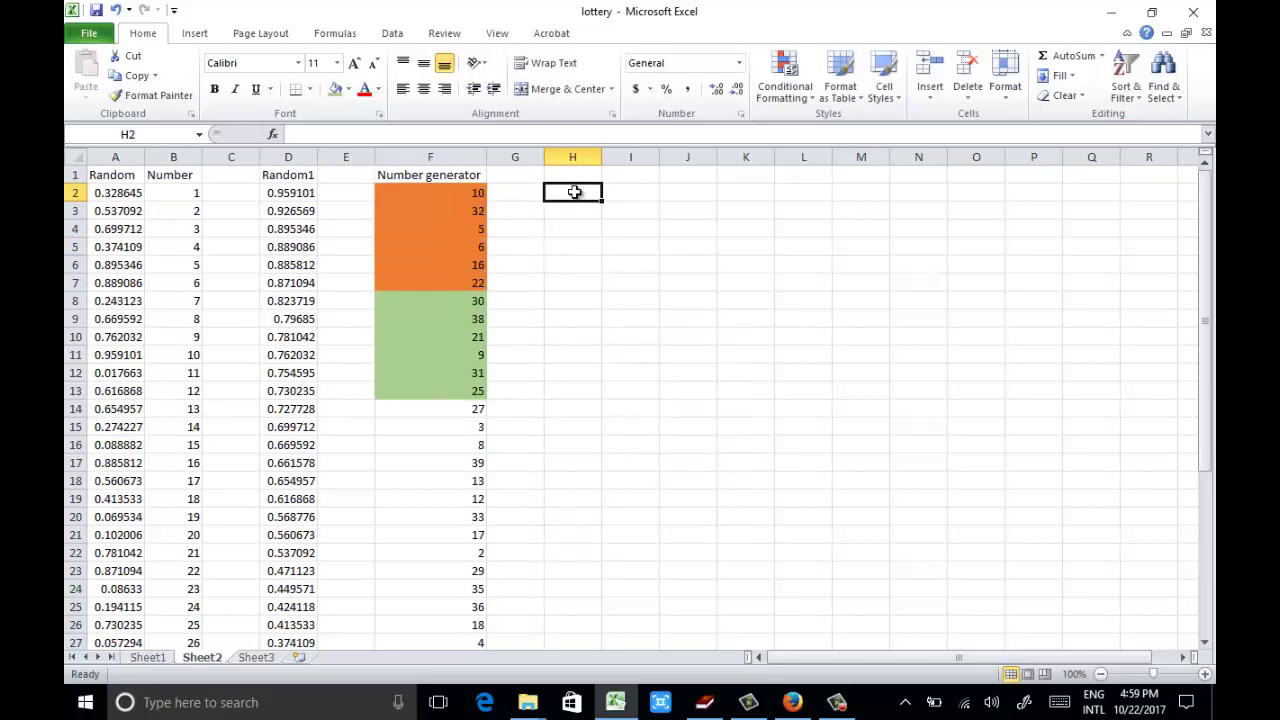
double_click(578, 228)
click(574, 193)
scroll(571, 220, down, 1)
scroll(570, 195, up, 1)
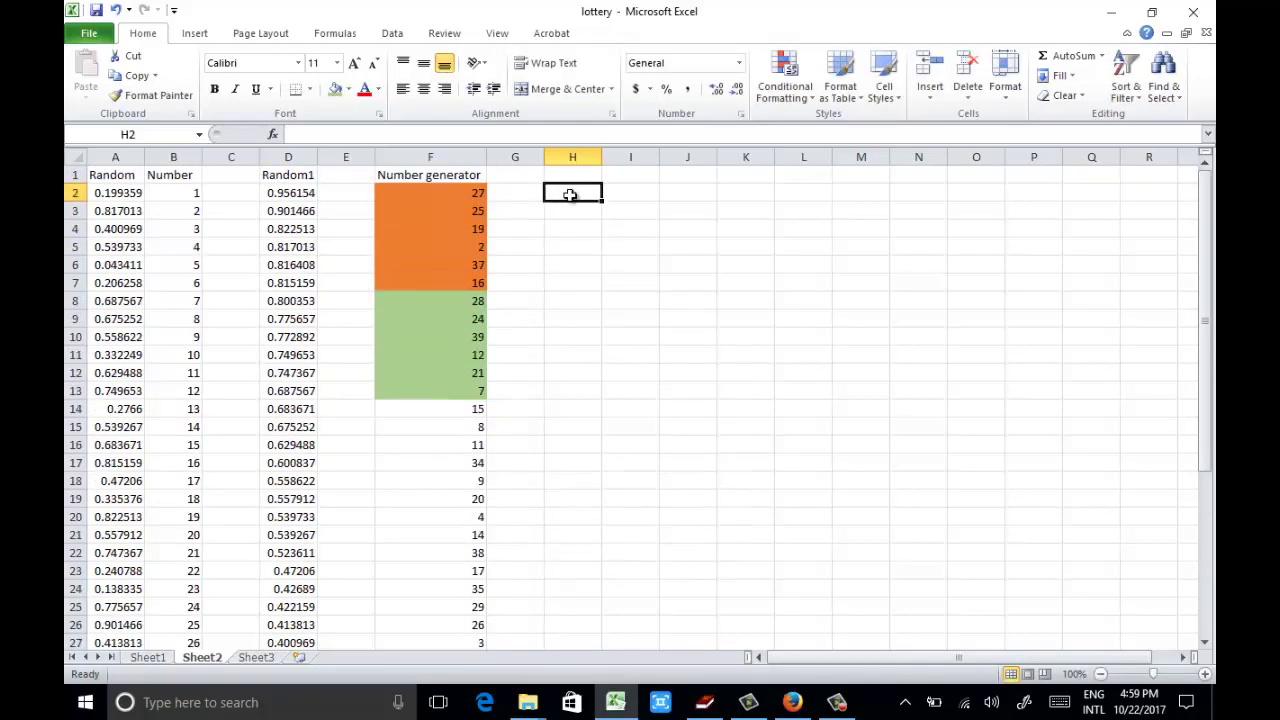
double_click(580, 230)
click(580, 193)
double_click(580, 231)
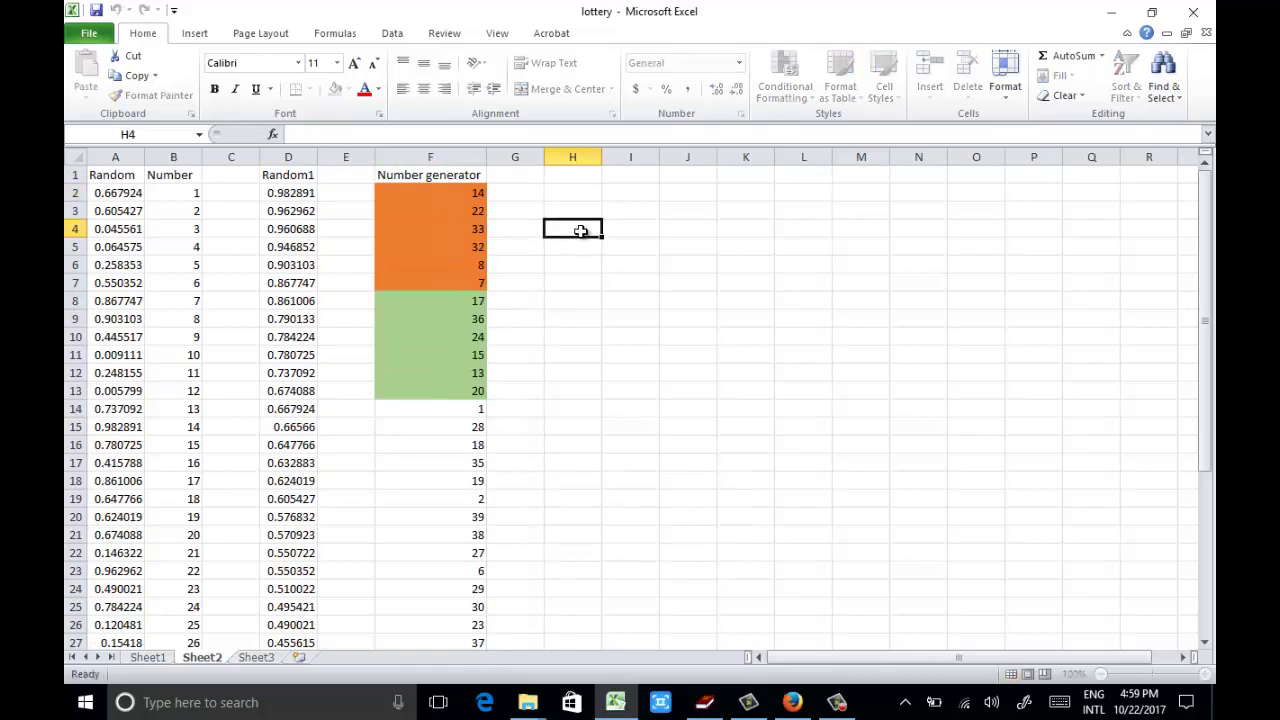
key(ctrl+Return)
click(580, 193)
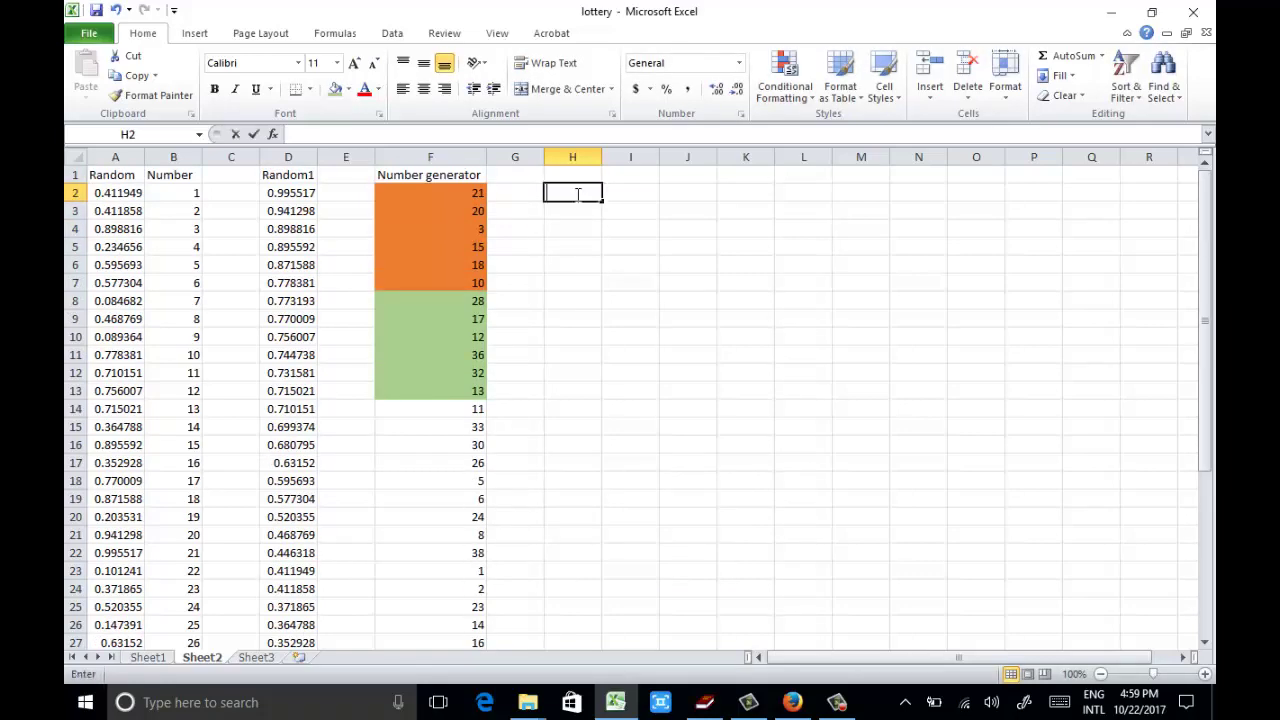
double_click(580, 193)
click(583, 195)
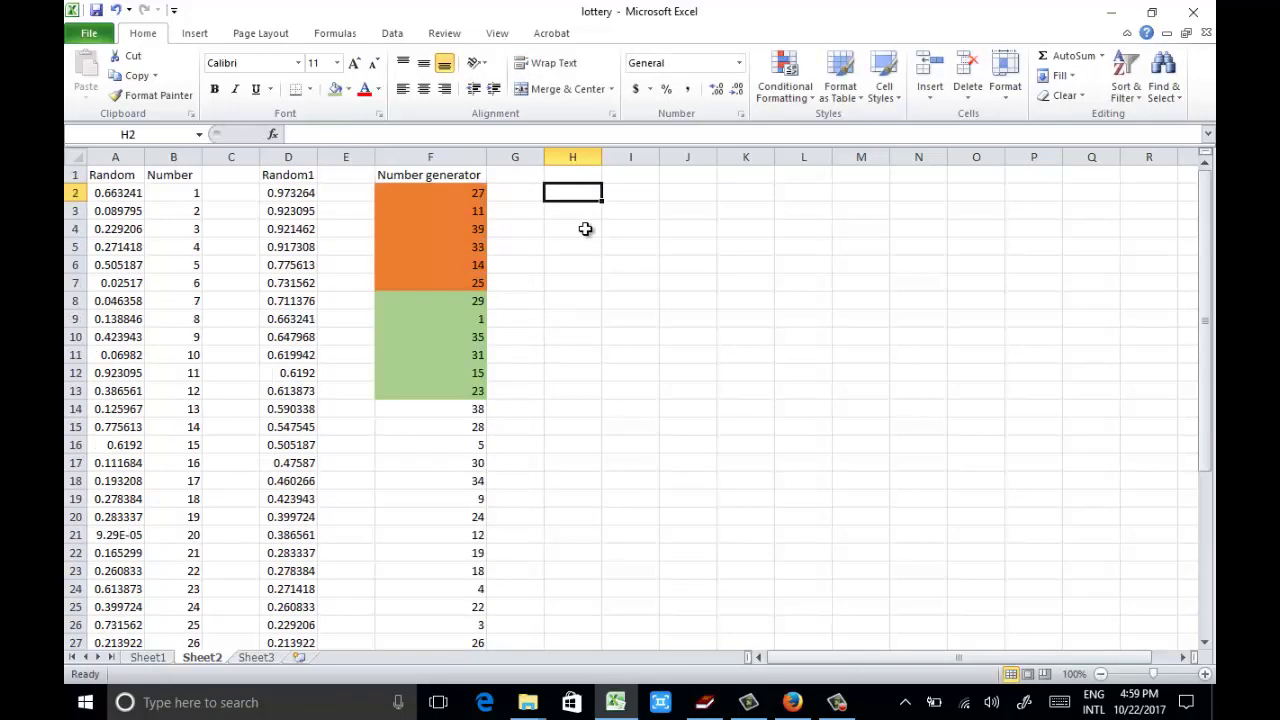
scroll(490, 300, down, 2)
scroll(497, 280, up, 2)
click(578, 230)
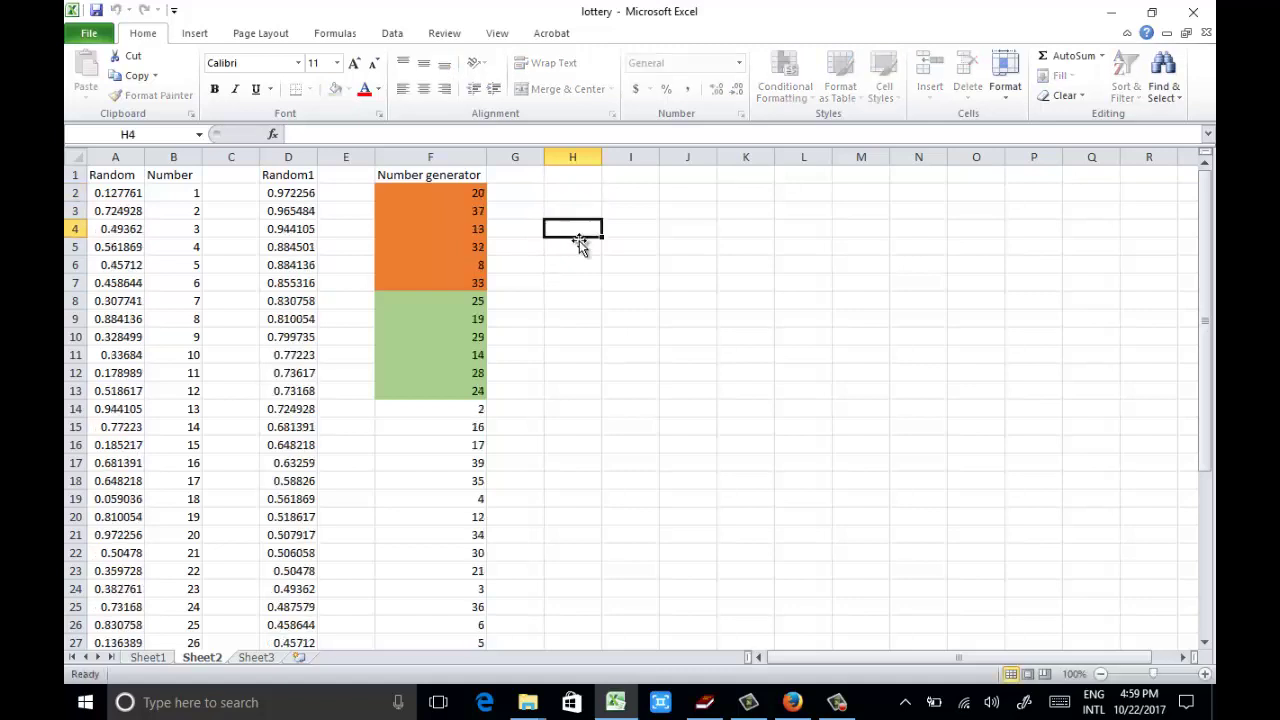
scroll(563, 269, down, 2)
scroll(545, 290, up, 2)
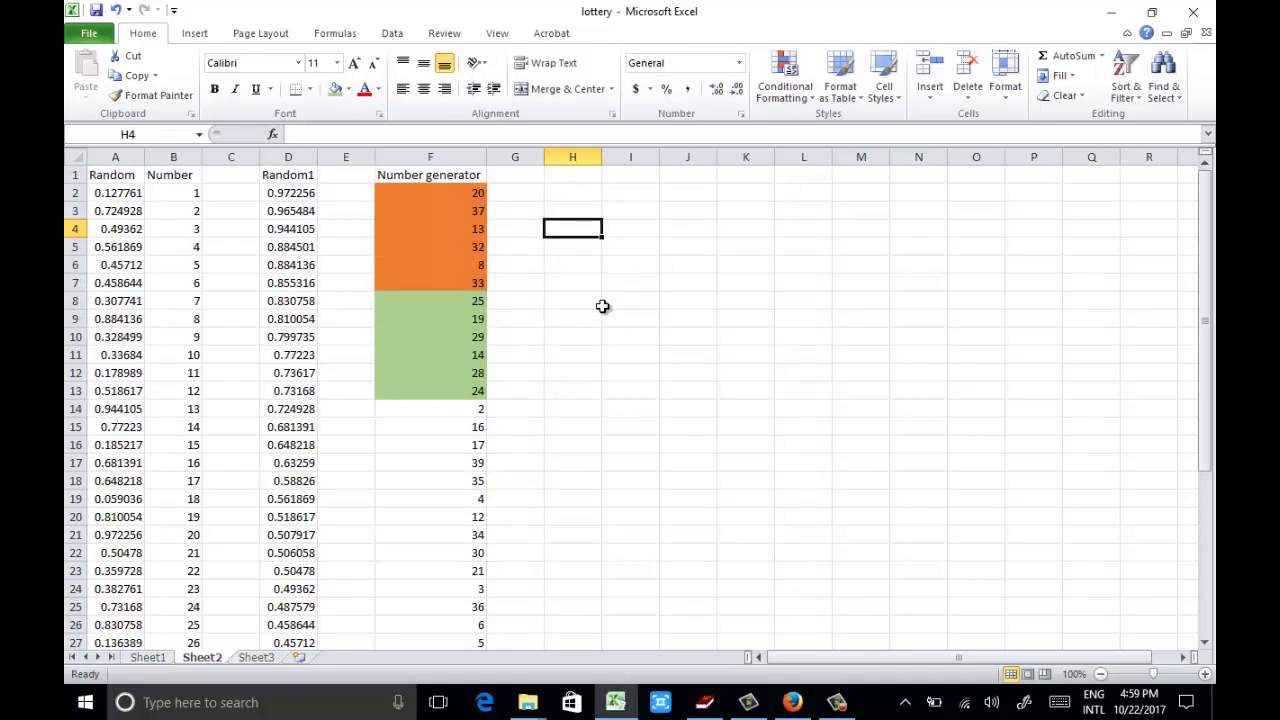